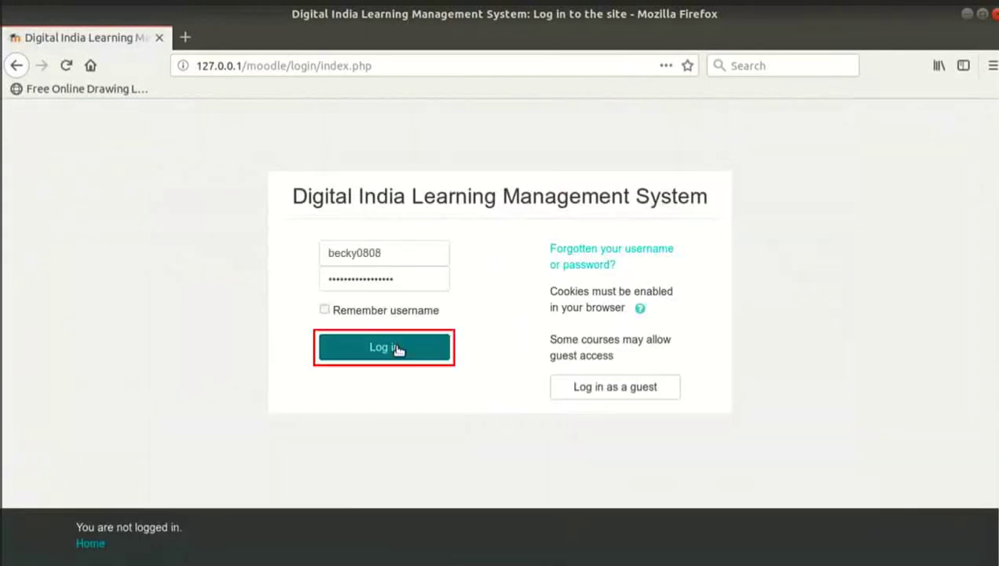
Step: Log in to the learning management system and turn on editing in the Calculus course
{"action": "left_click", "coordinate": [396, 348]}
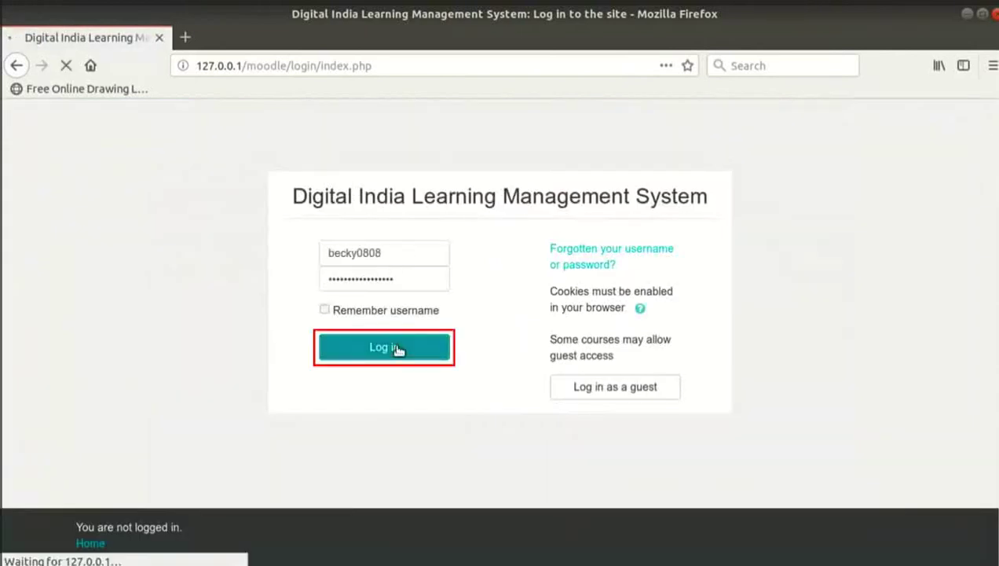
{"action": "left_click", "coordinate": [66, 333]}
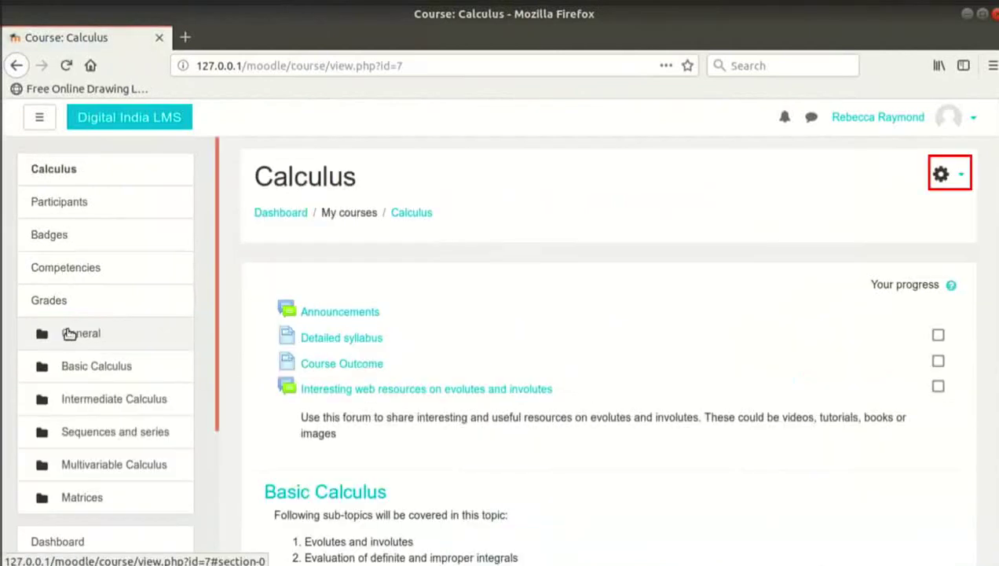
{"action": "left_click", "coordinate": [944, 174]}
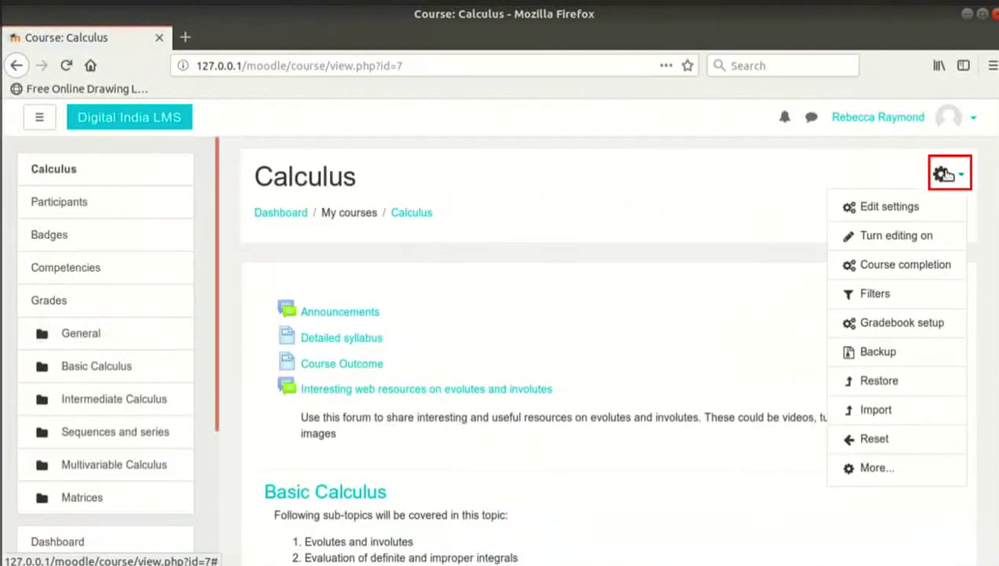
{"action": "left_click", "coordinate": [925, 235]}
Step: Add a new Quiz activity to the Basic Calculus section of the course
{"action": "scroll", "coordinate": [782, 355], "scroll_direction": "down", "scroll_amount": 10}
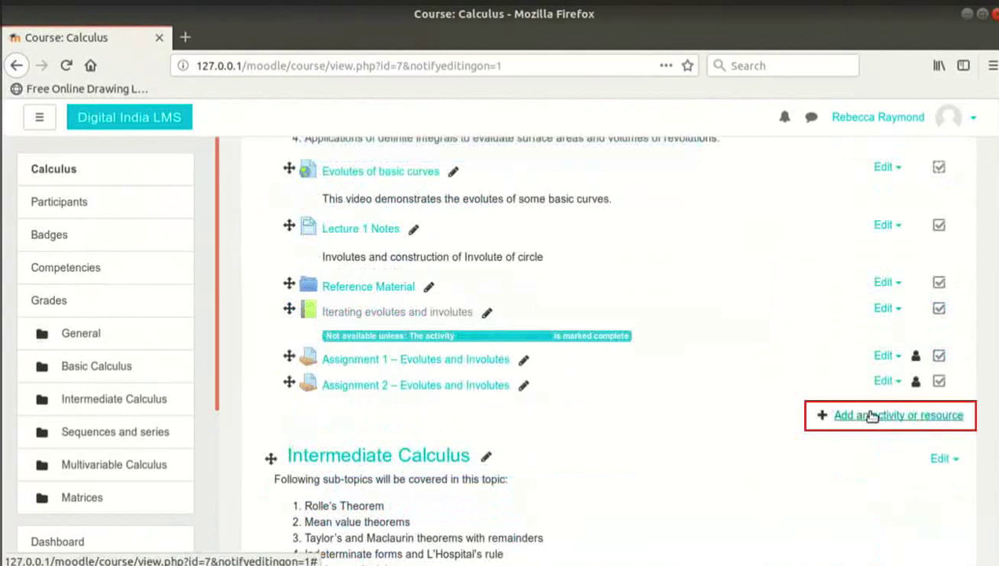
{"action": "left_click", "coordinate": [872, 416]}
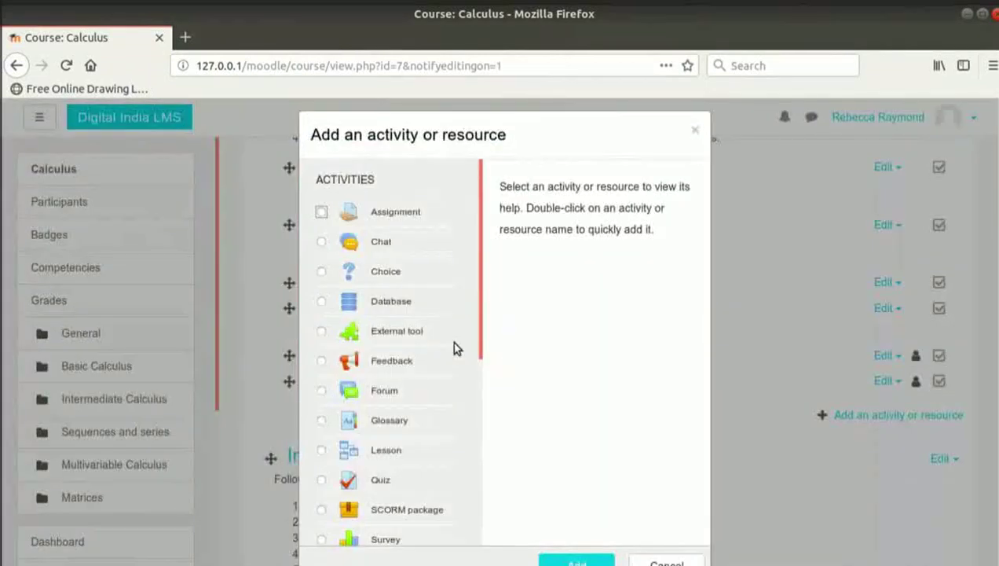
{"action": "scroll", "coordinate": [407, 346], "scroll_direction": "down", "scroll_amount": 5}
{"action": "scroll", "coordinate": [407, 345], "scroll_direction": "down", "scroll_amount": 3}
{"action": "scroll", "coordinate": [397, 468], "scroll_direction": "down", "scroll_amount": 3}
{"action": "scroll", "coordinate": [419, 341], "scroll_direction": "up", "scroll_amount": 1}
{"action": "scroll", "coordinate": [419, 341], "scroll_direction": "up", "scroll_amount": 4}
{"action": "left_click", "coordinate": [382, 211]}
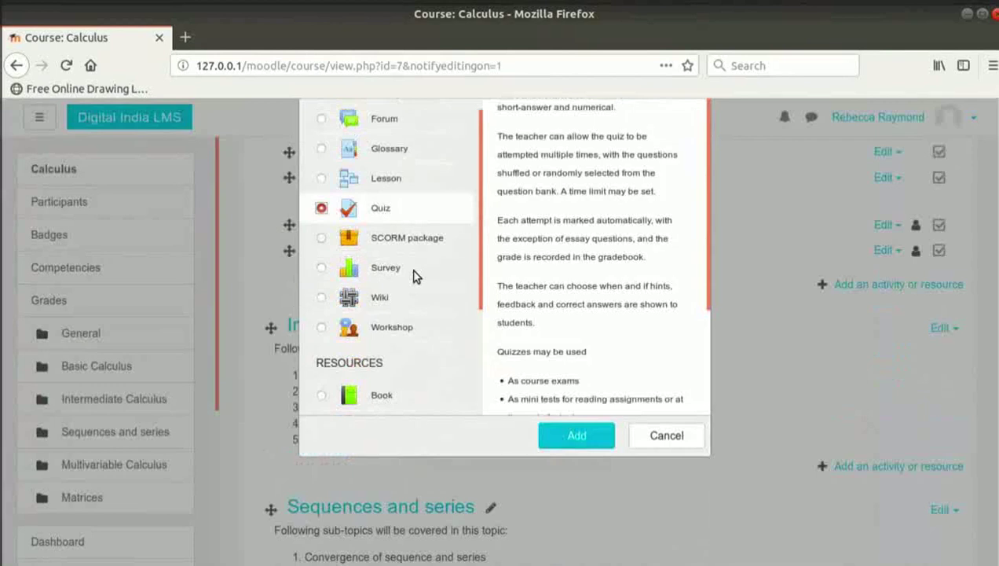
{"action": "left_click", "coordinate": [573, 438]}
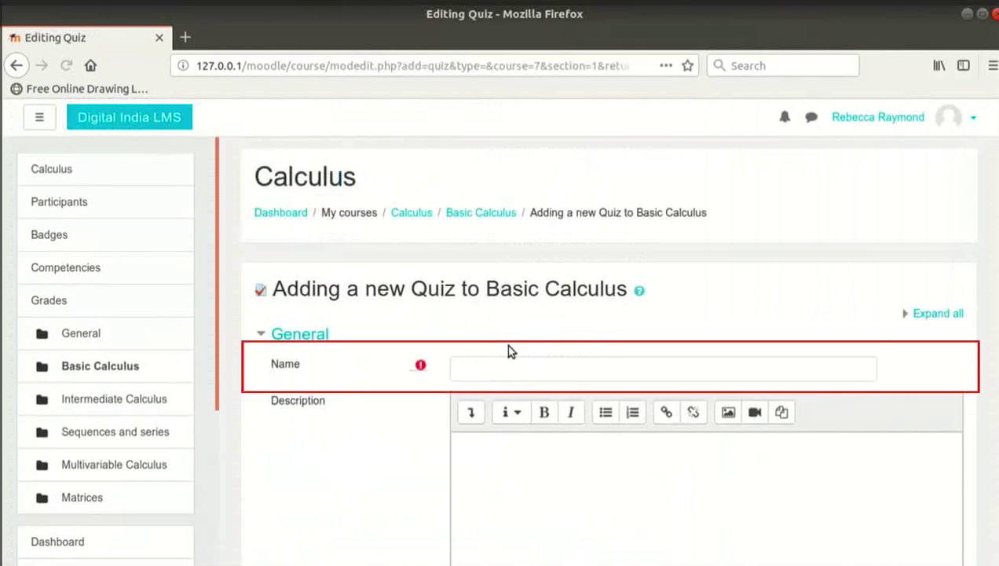
Step: Name the quiz "Quiz 1 - Evolutes and involutes"
{"action": "left_click", "coordinate": [561, 369]}
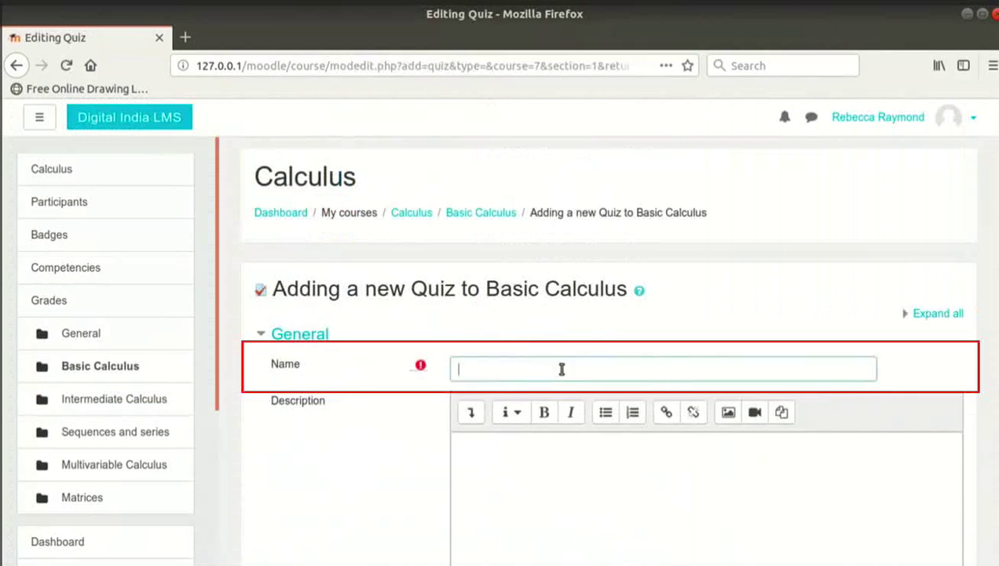
{"action": "type", "text": "Quiz 1 - Evolutes and involutes"}
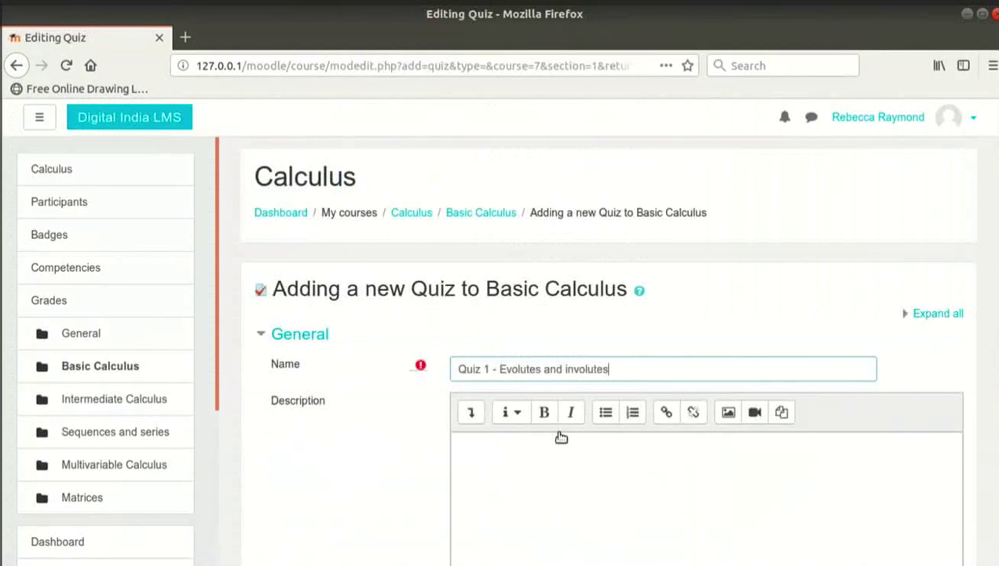
Step: Describe the quiz as 4 questions, 10 minutes, automatic submission, one attempt and minimum 2 marks to pass, and display the description on the course page
{"action": "left_click", "coordinate": [565, 527]}
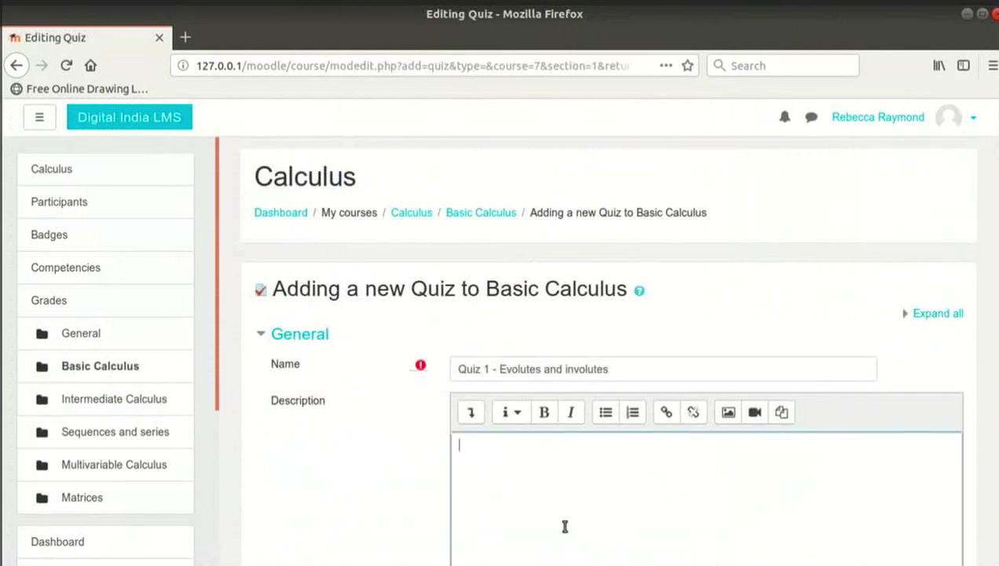
{"action": "type", "text": "This quiz contains 4 questions. It is timed and you get 10 minutes to submit it. Quiz not submitted after 10 mins get submitted automatically.  You can attempt the quiz once.   Minimum 2 marks are required to pass the quiz."}
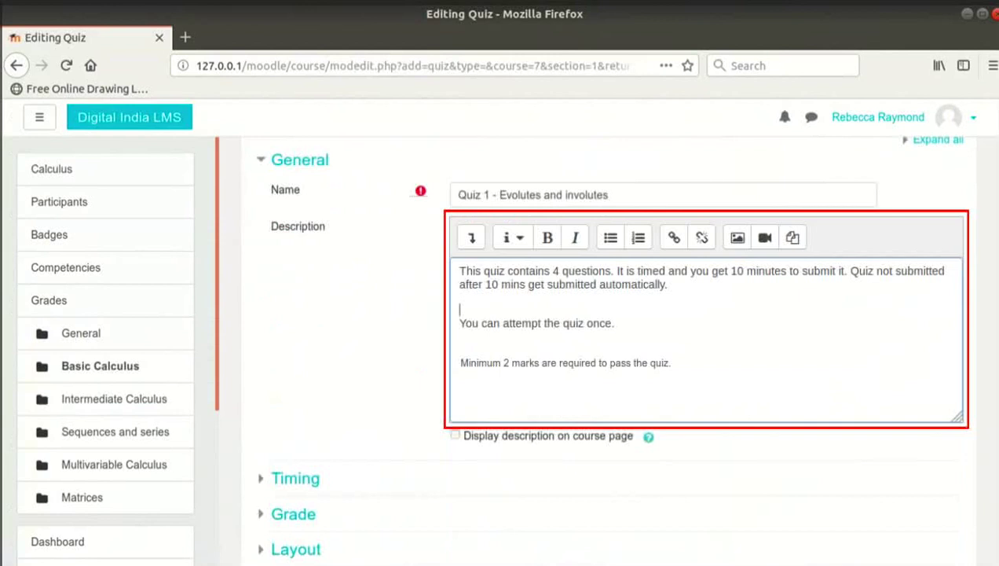
{"action": "scroll", "coordinate": [515, 301], "scroll_direction": "down", "scroll_amount": 3}
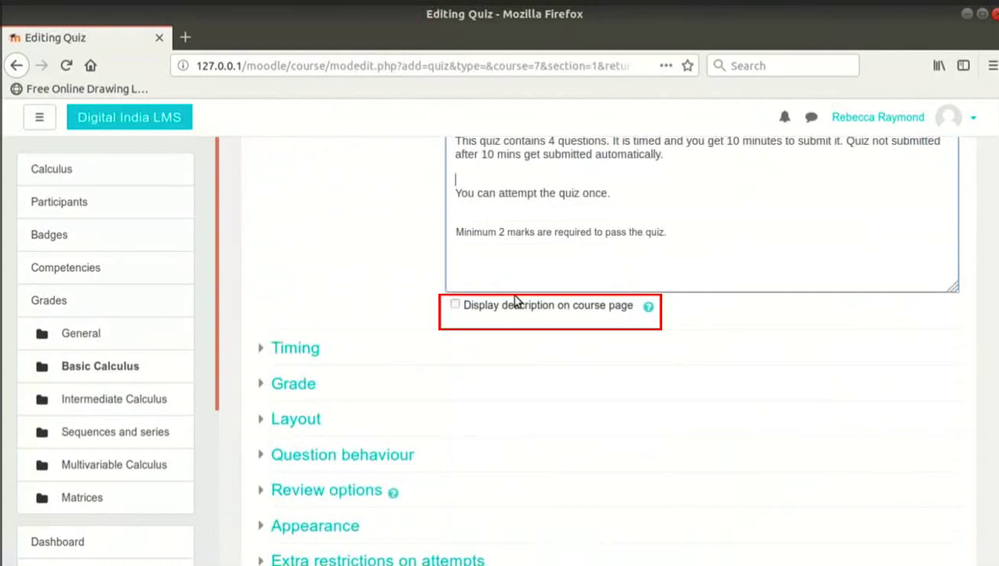
{"action": "left_click", "coordinate": [509, 306]}
Step: Set the quiz to open on 18 January 2019 at 11:00 and close at 12:00 that day, and enable its time limit
{"action": "scroll", "coordinate": [297, 313], "scroll_direction": "down", "scroll_amount": 1}
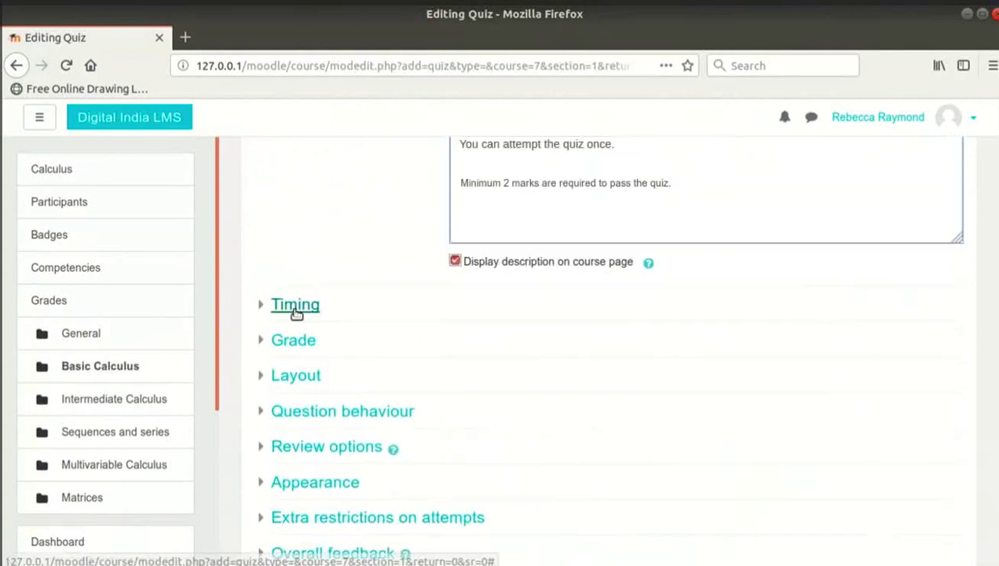
{"action": "left_click", "coordinate": [296, 308]}
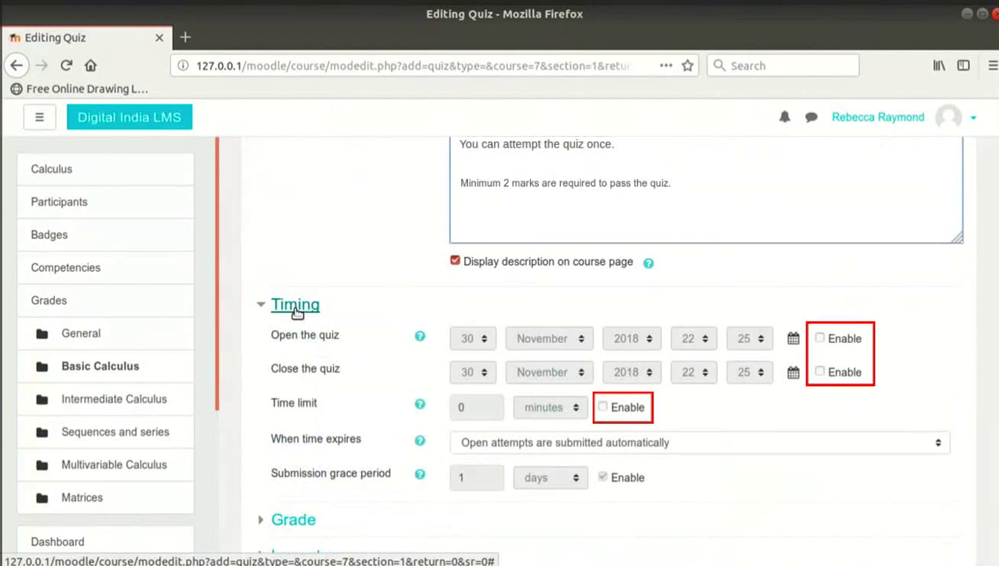
{"action": "left_click", "coordinate": [820, 339]}
{"action": "left_click", "coordinate": [820, 373]}
{"action": "left_click", "coordinate": [602, 407]}
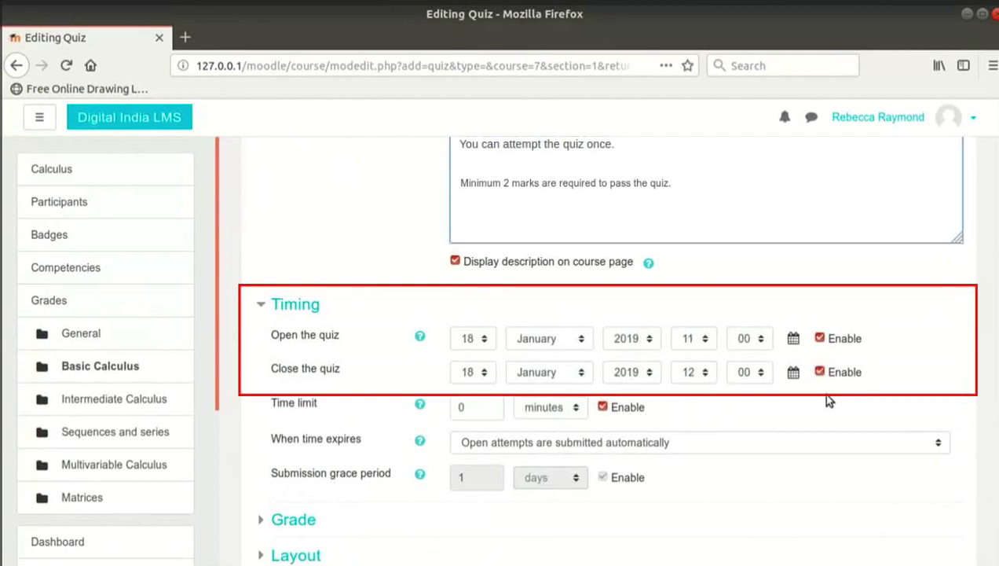
Step: Set the time limit to 10 minutes, with open attempts submitted automatically when time expires
{"action": "left_click", "coordinate": [487, 404]}
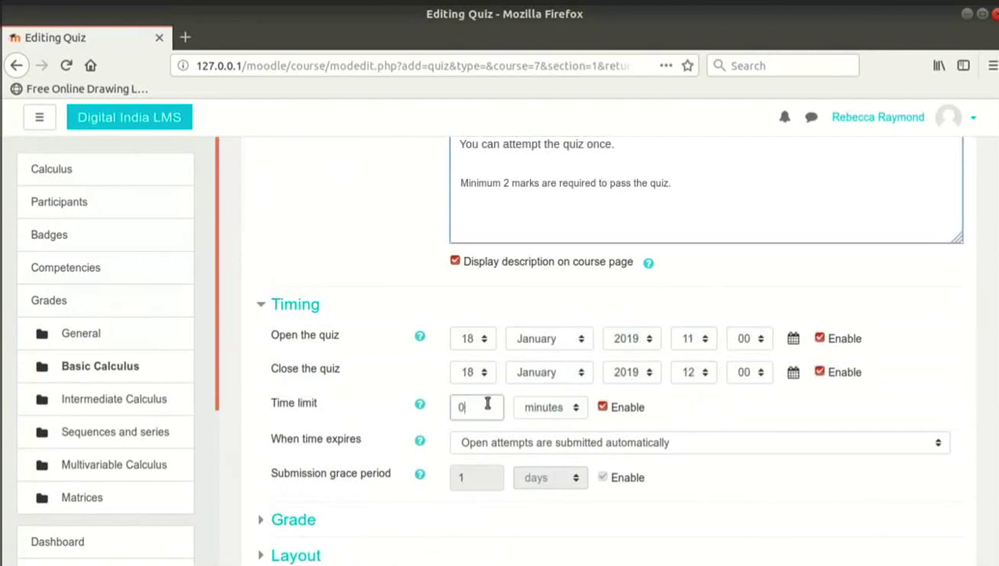
{"action": "key", "text": "BackSpace"}
{"action": "type", "text": "10"}
{"action": "scroll", "coordinate": [753, 367], "scroll_direction": "down", "scroll_amount": 2}
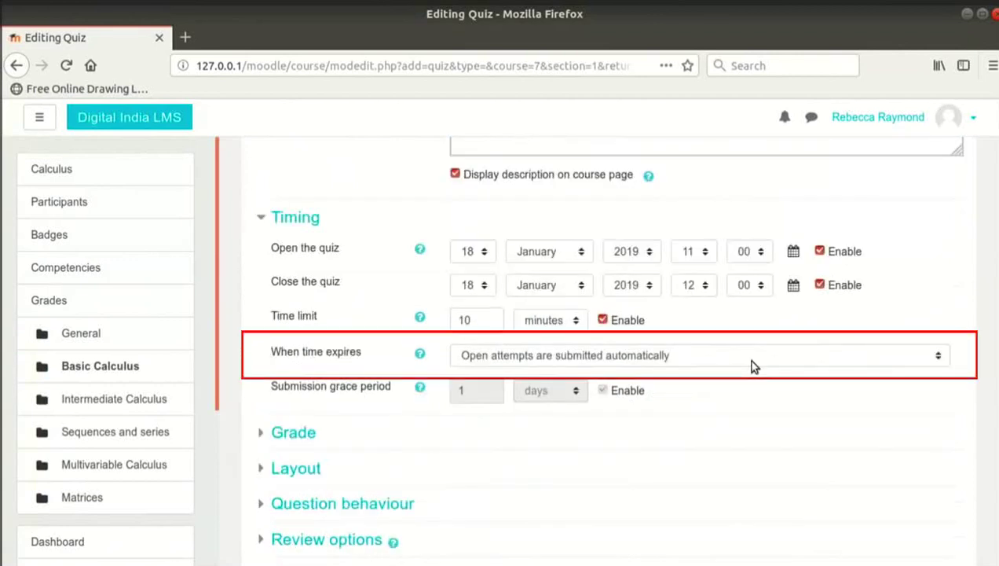
{"action": "left_click", "coordinate": [753, 366]}
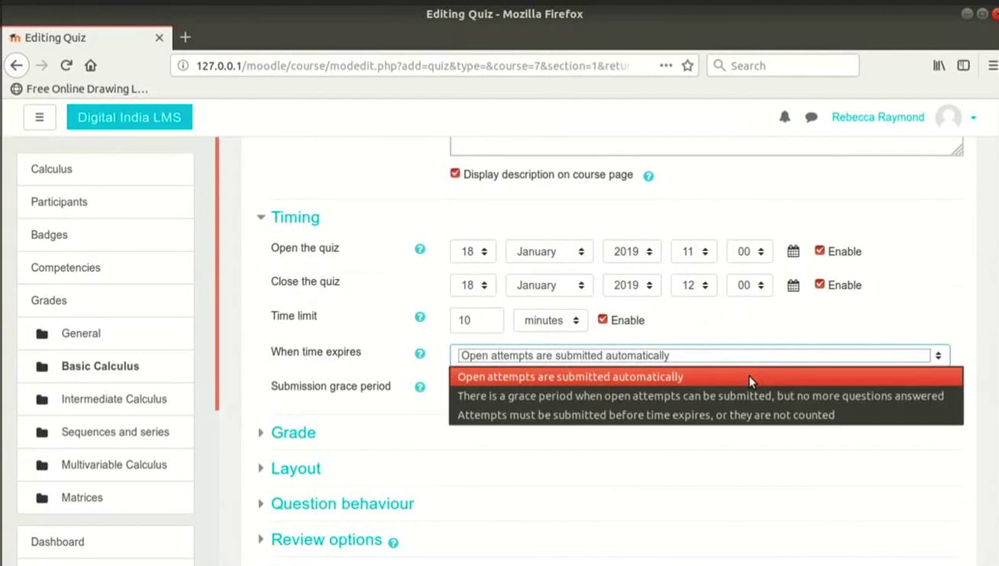
{"action": "left_click", "coordinate": [750, 378]}
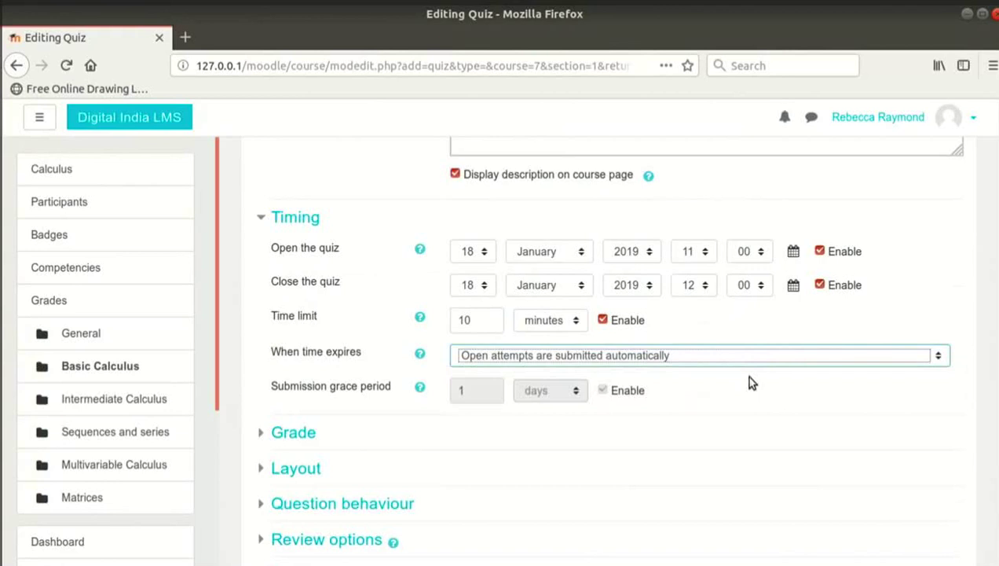
Step: Set the quiz's grade to pass to 2 and the attempts allowed to 1
{"action": "left_click", "coordinate": [305, 437]}
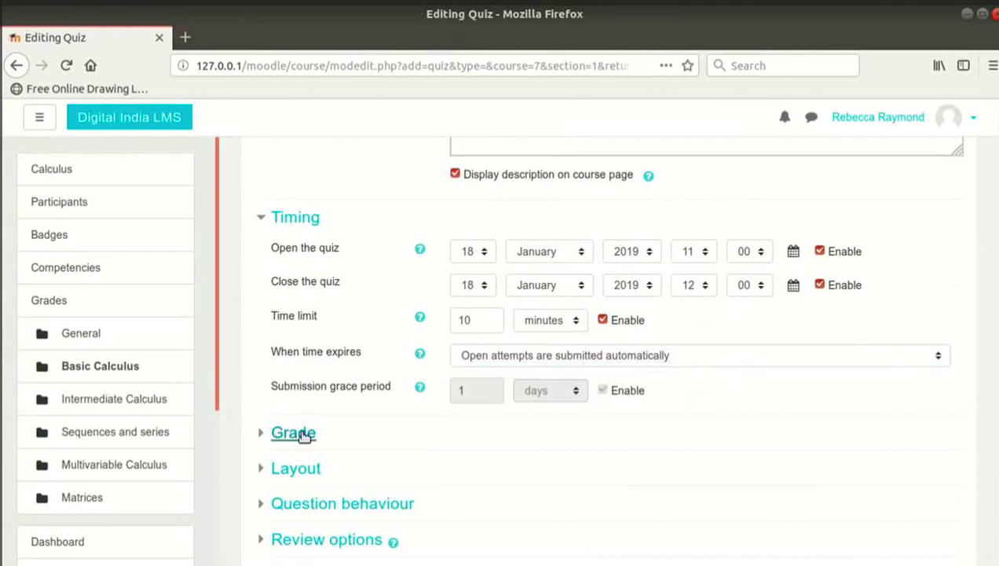
{"action": "left_click", "coordinate": [305, 434]}
{"action": "scroll", "coordinate": [758, 498], "scroll_direction": "down", "scroll_amount": 2}
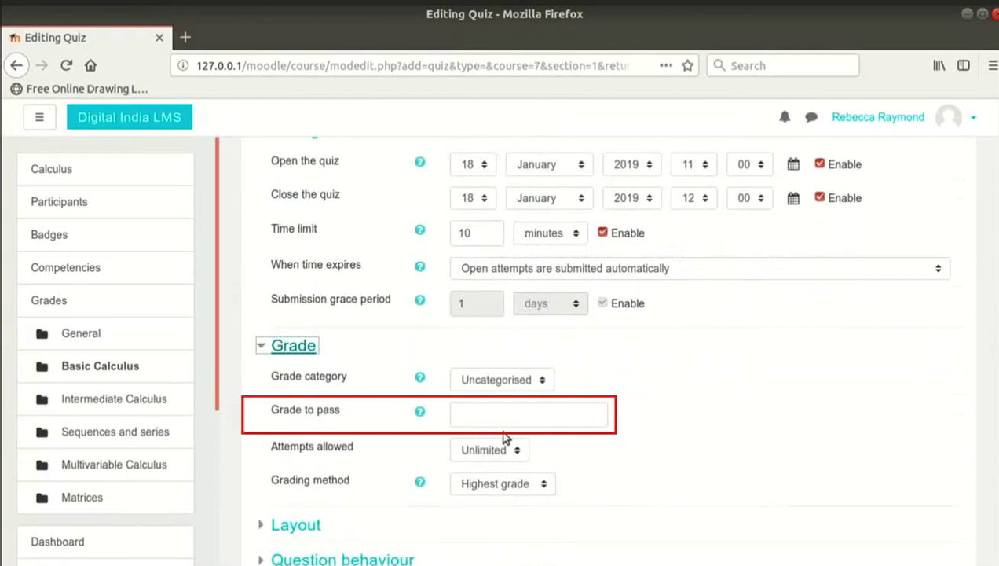
{"action": "left_click", "coordinate": [511, 416]}
{"action": "type", "text": "2"}
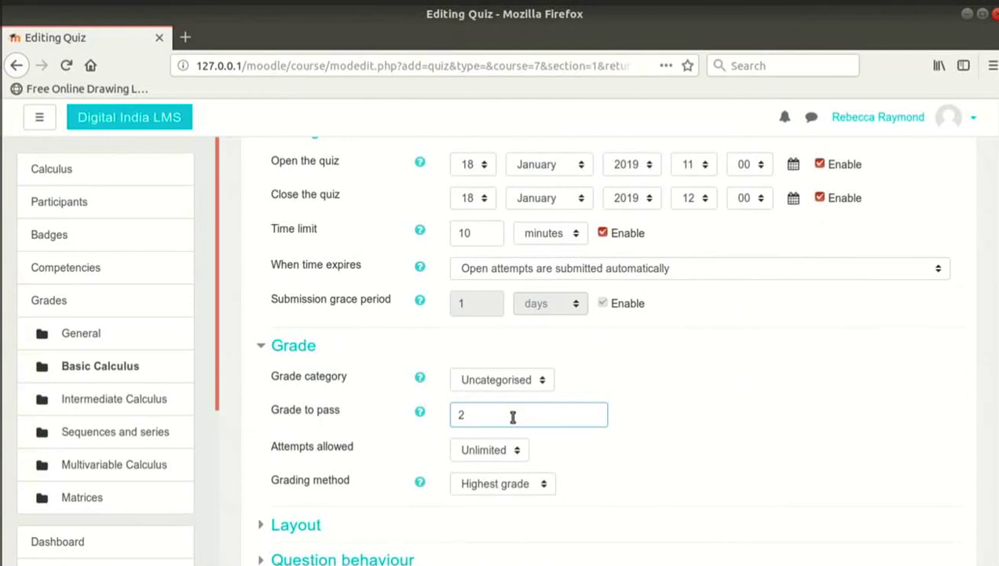
{"action": "scroll", "coordinate": [512, 416], "scroll_direction": "down", "scroll_amount": 1}
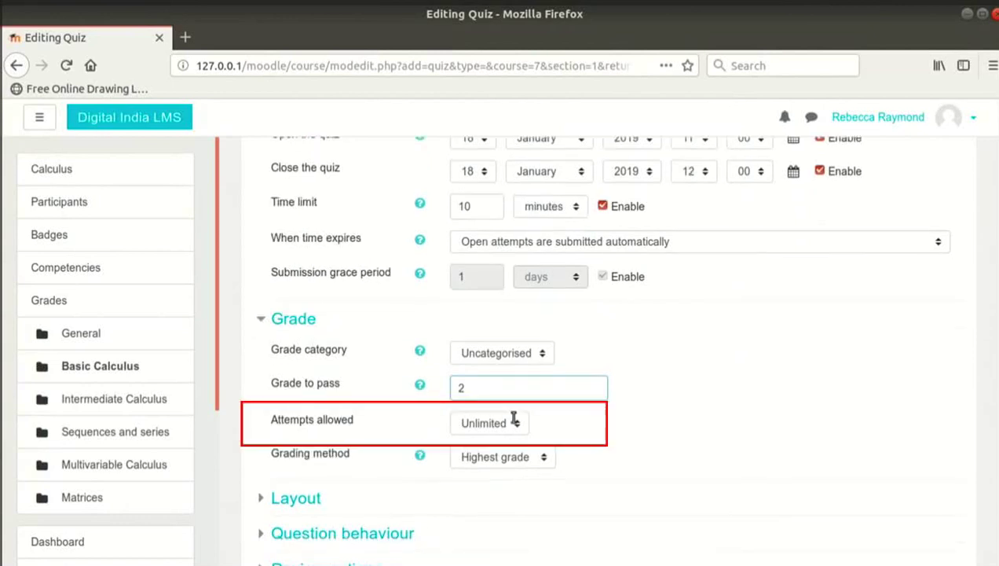
{"action": "scroll", "coordinate": [514, 418], "scroll_direction": "down", "scroll_amount": 1}
{"action": "left_click", "coordinate": [514, 418]}
{"action": "left_click", "coordinate": [461, 213]}
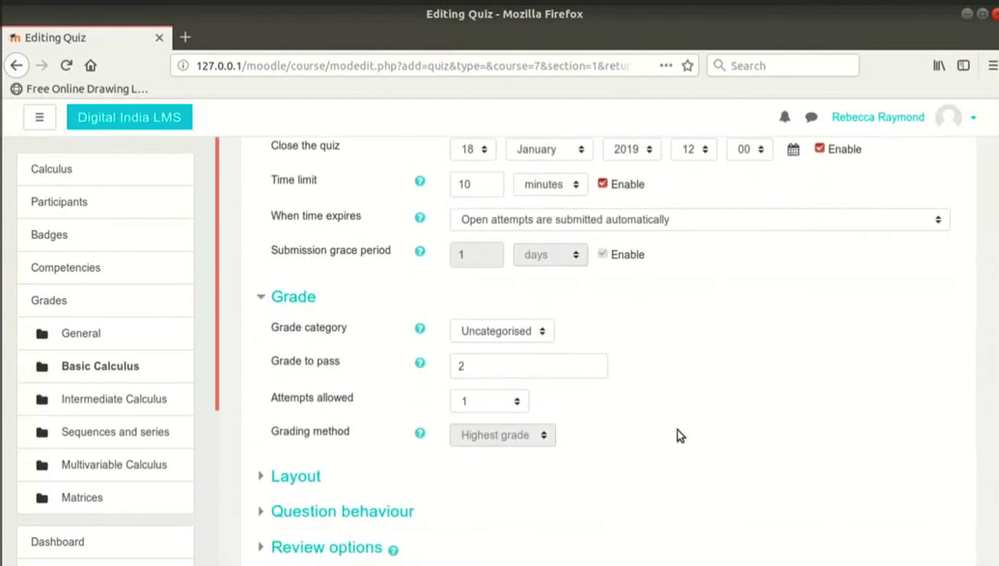
Step: Set the quiz layout to start a new page every 2 questions
{"action": "scroll", "coordinate": [681, 435], "scroll_direction": "down", "scroll_amount": 1}
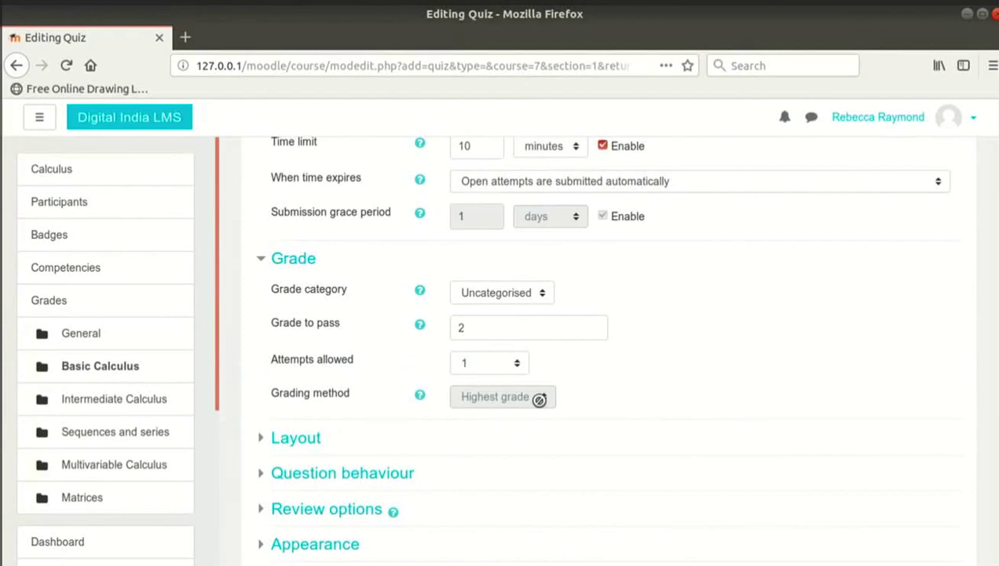
{"action": "scroll", "coordinate": [539, 400], "scroll_direction": "down", "scroll_amount": 2}
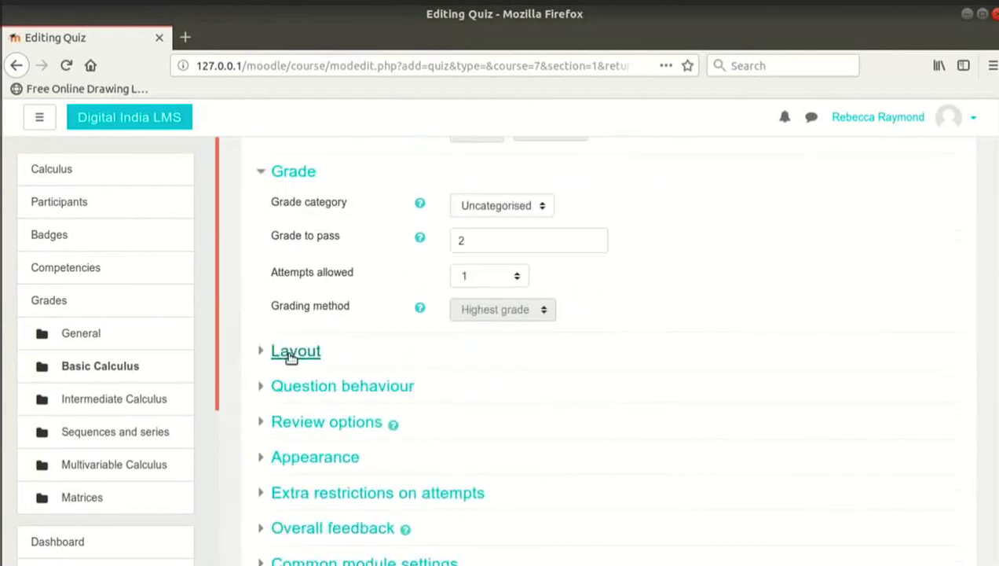
{"action": "left_click", "coordinate": [290, 356]}
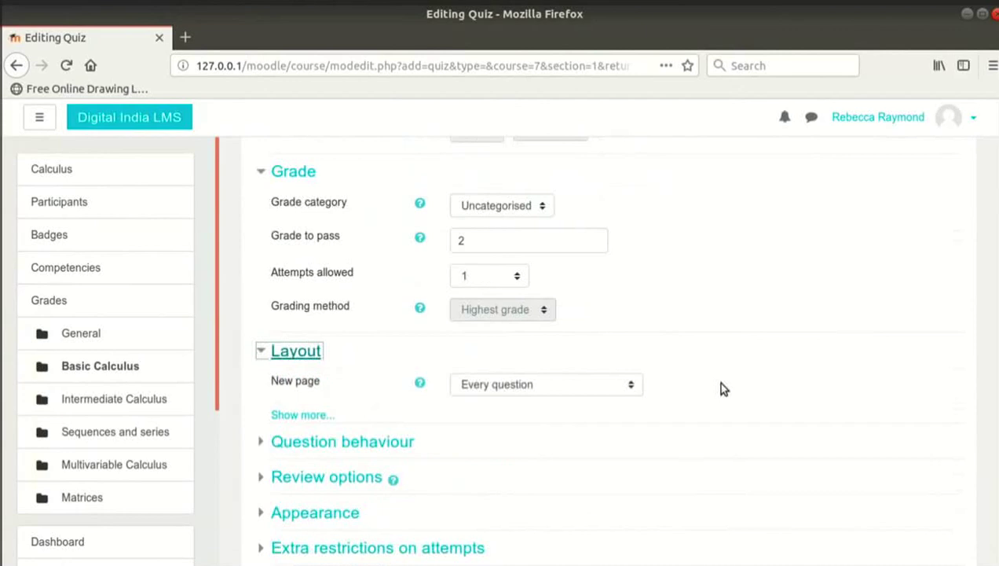
{"action": "left_click", "coordinate": [622, 397]}
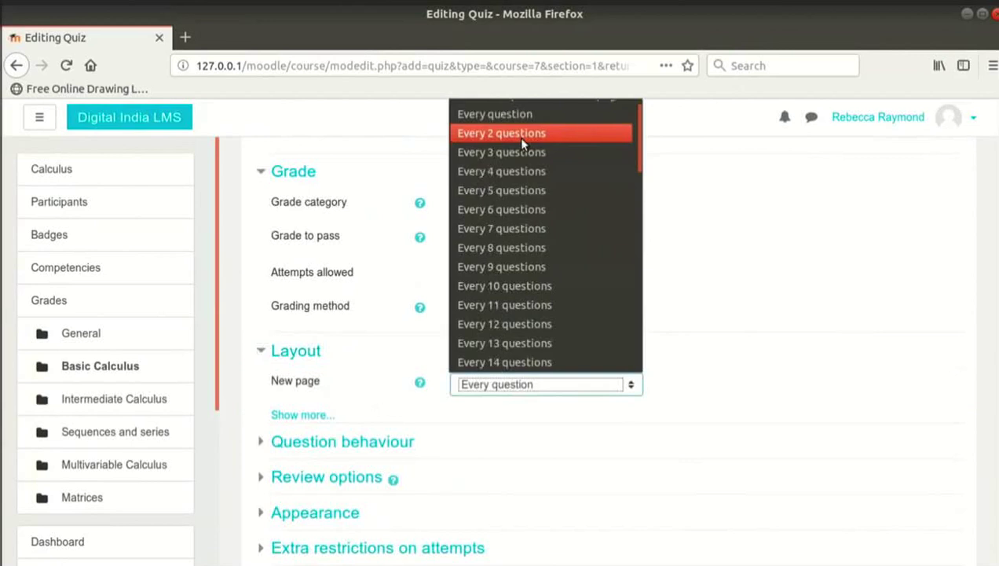
{"action": "left_click", "coordinate": [523, 134]}
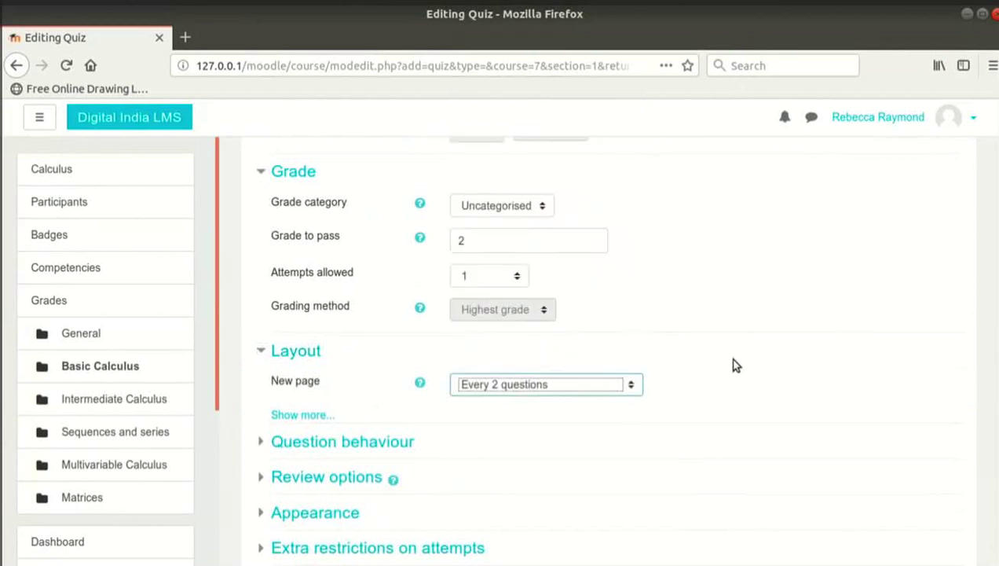
Step: Examine the question behaviour settings, including the help and the available options for how questions behave
{"action": "scroll", "coordinate": [734, 376], "scroll_direction": "down", "scroll_amount": 1}
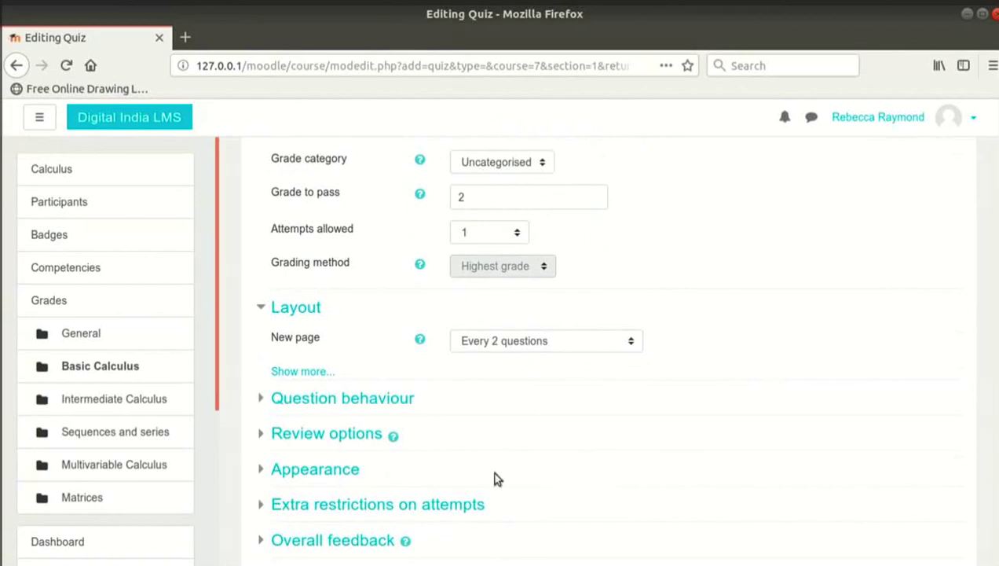
{"action": "left_click", "coordinate": [388, 398]}
{"action": "scroll", "coordinate": [798, 386], "scroll_direction": "down", "scroll_amount": 3}
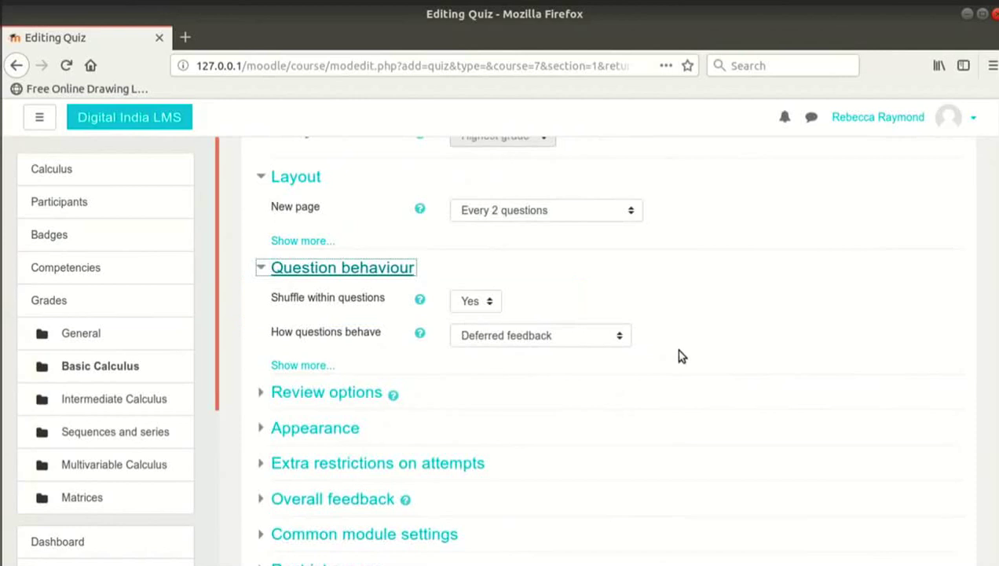
{"action": "left_click", "coordinate": [421, 332]}
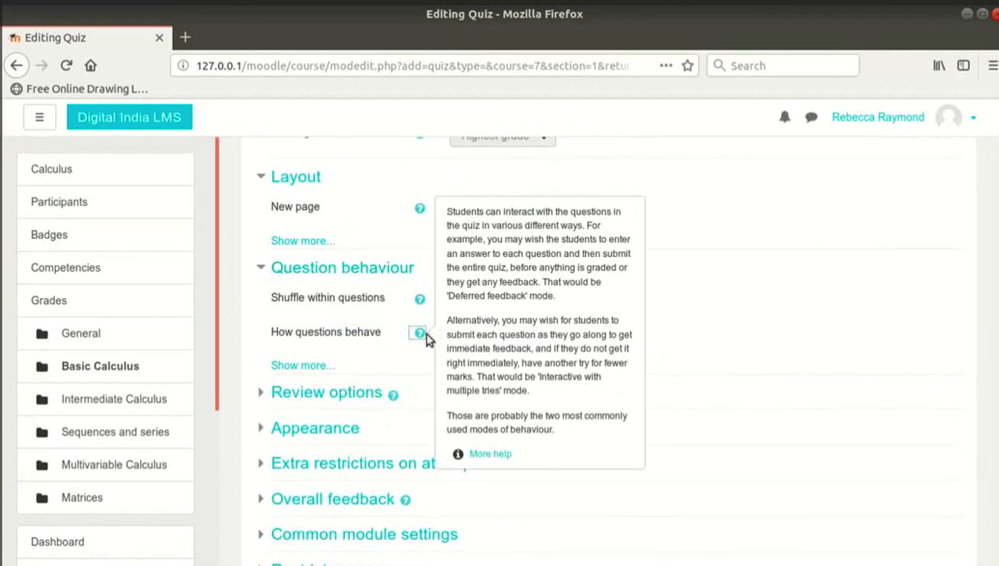
{"action": "left_click", "coordinate": [558, 338]}
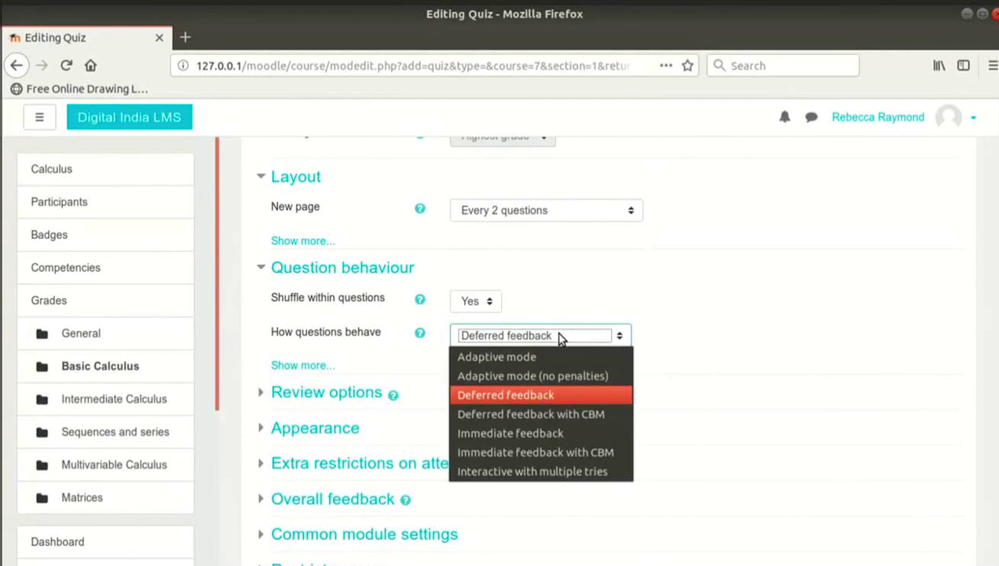
{"action": "left_click", "coordinate": [560, 338]}
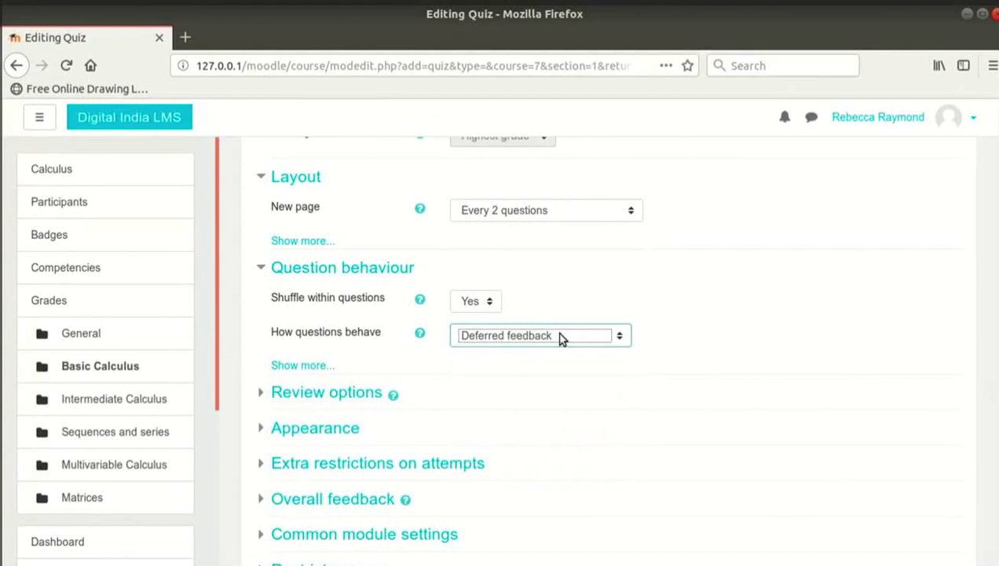
{"action": "scroll", "coordinate": [561, 338], "scroll_direction": "down", "scroll_amount": 3}
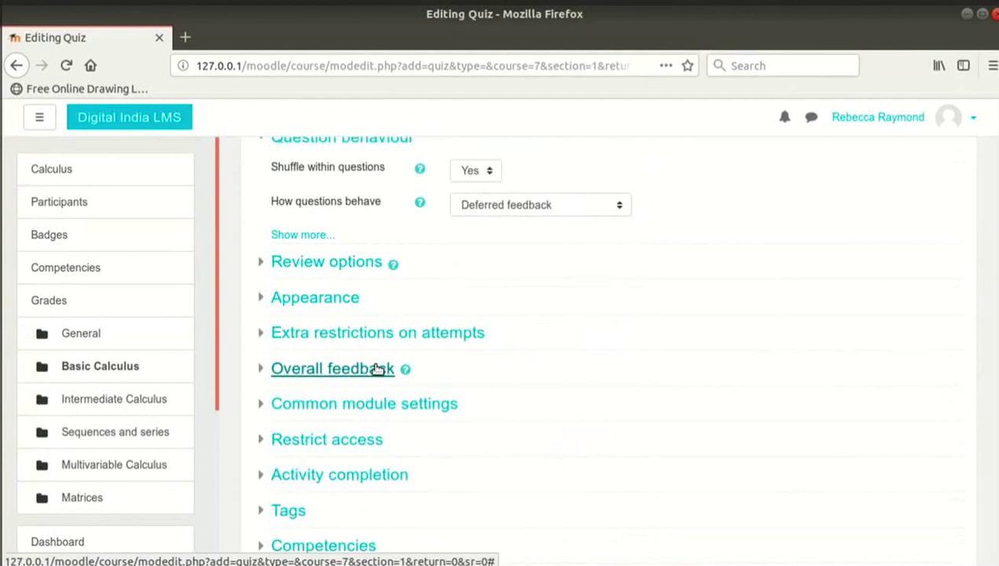
Step: Enter "Excellent performance" as the quiz's overall feedback for the 100% grade boundary
{"action": "left_click", "coordinate": [378, 370]}
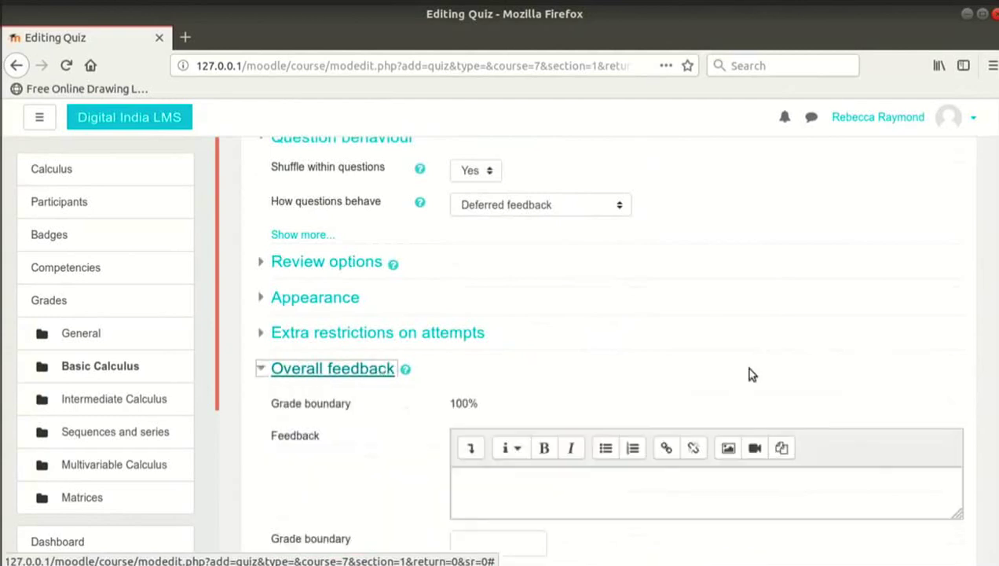
{"action": "scroll", "coordinate": [748, 373], "scroll_direction": "down", "scroll_amount": 2}
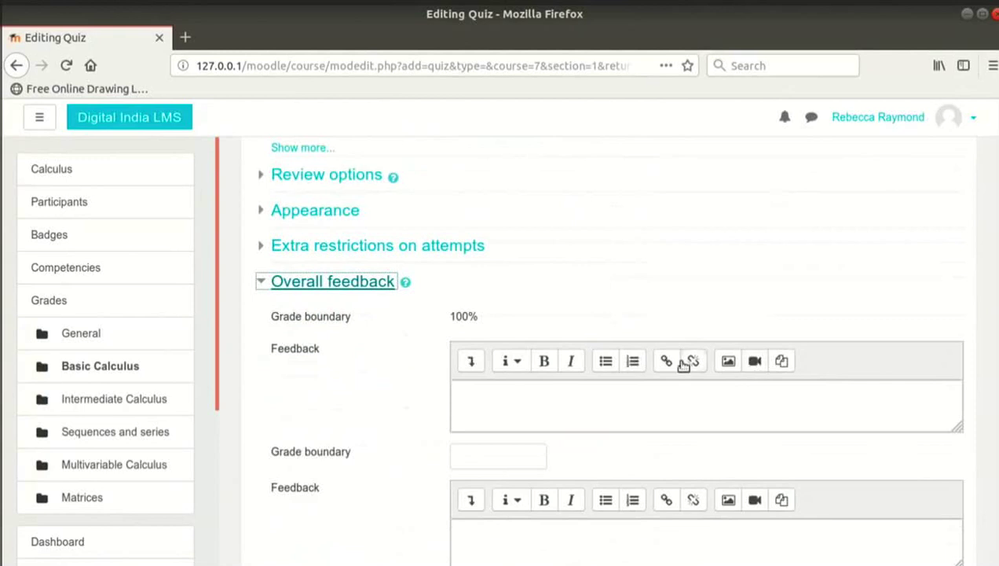
{"action": "left_click", "coordinate": [670, 403]}
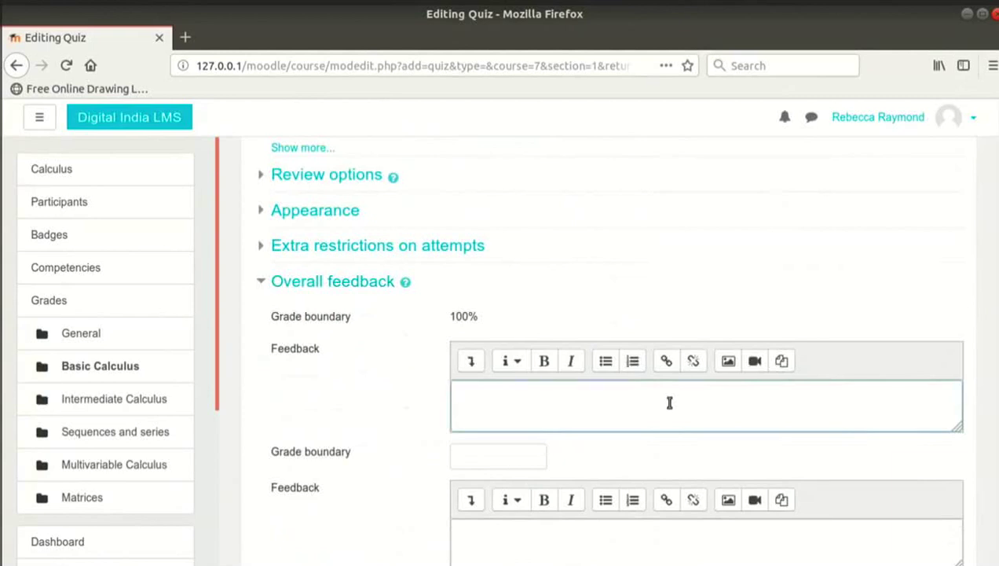
{"action": "type", "text": "Excellent performance"}
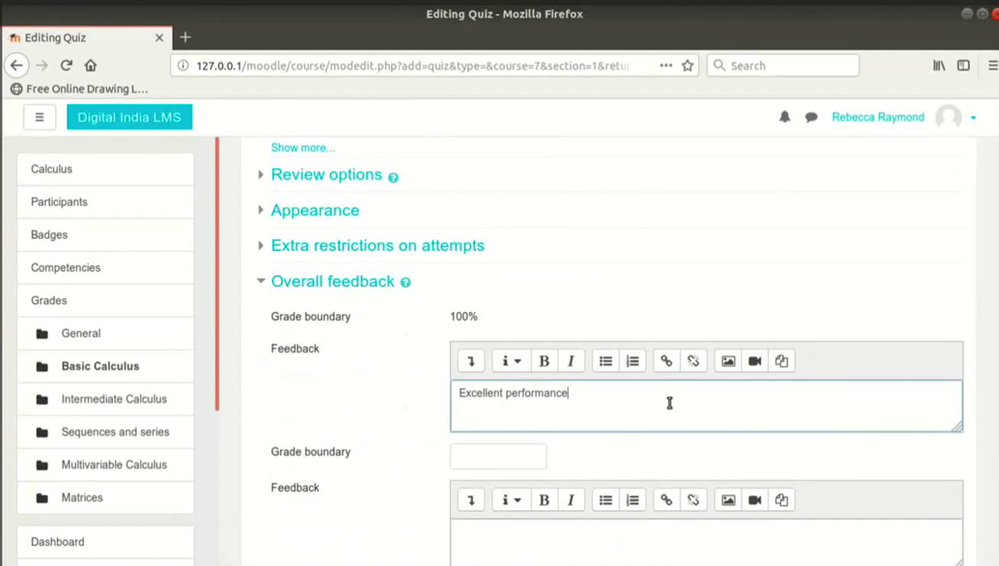
Step: Set the next feedback grade boundary to 50% and enter "You need to work harder" as the feedback below it
{"action": "scroll", "coordinate": [597, 409], "scroll_direction": "down", "scroll_amount": 1}
{"action": "left_click", "coordinate": [517, 414]}
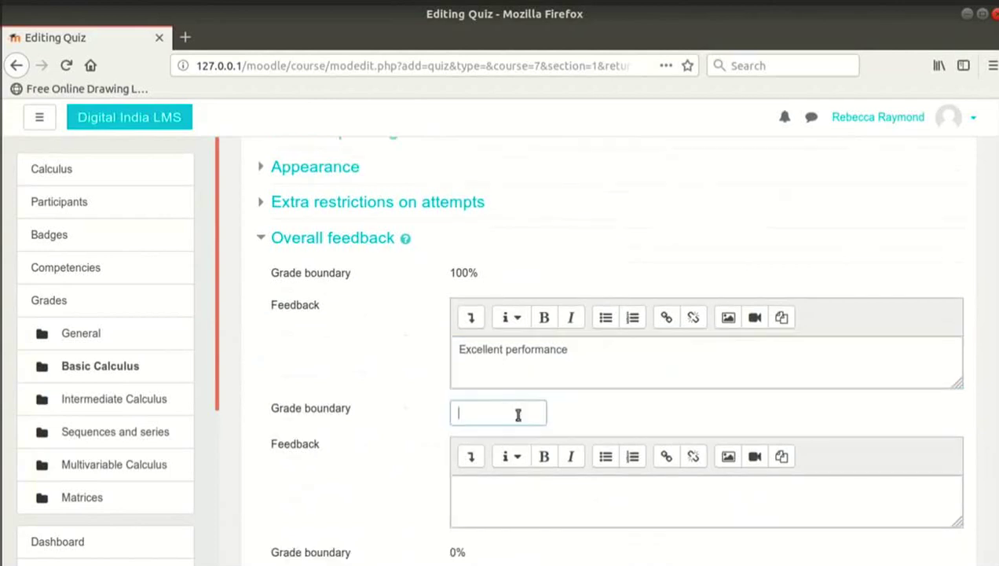
{"action": "type", "text": "50%"}
{"action": "scroll", "coordinate": [518, 414], "scroll_direction": "down", "scroll_amount": 1}
{"action": "left_click", "coordinate": [546, 452]}
{"action": "type", "text": "You need to work harder"}
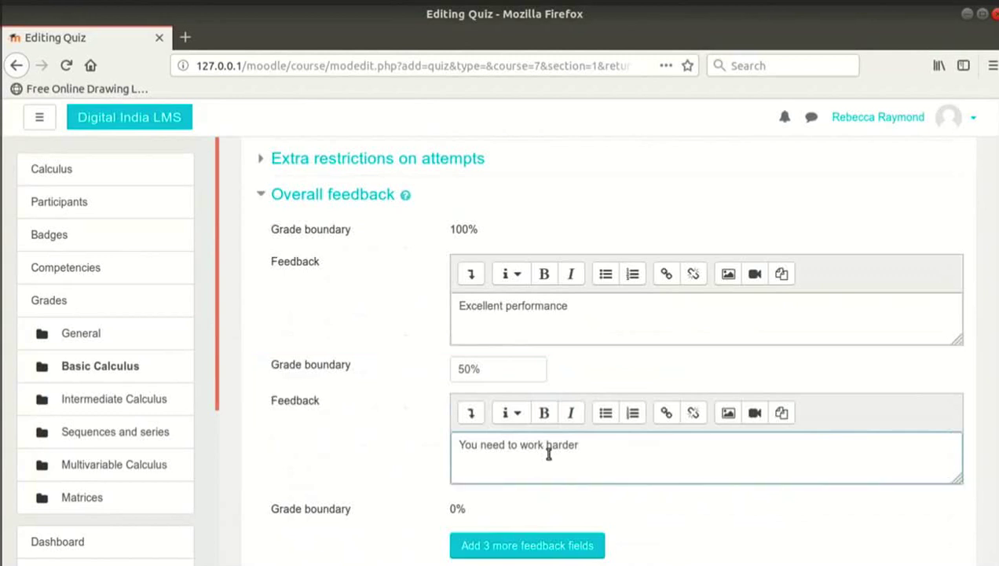
Step: Set completion tracking to show the activity as complete when conditions are met, requiring both a grade and a passing grade
{"action": "scroll", "coordinate": [546, 455], "scroll_direction": "down", "scroll_amount": 5}
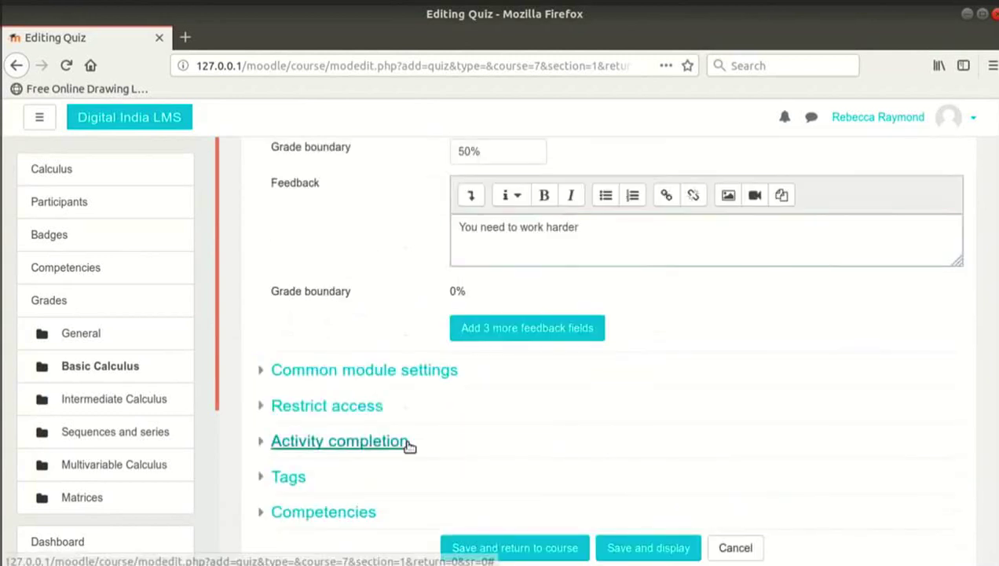
{"action": "left_click", "coordinate": [338, 441]}
{"action": "scroll", "coordinate": [647, 396], "scroll_direction": "down", "scroll_amount": 3}
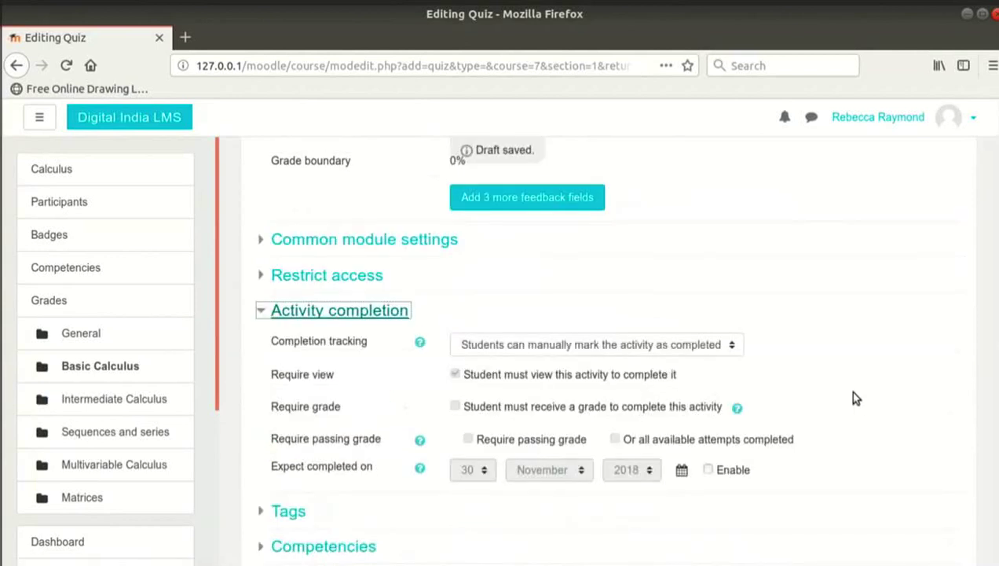
{"action": "left_click", "coordinate": [725, 348]}
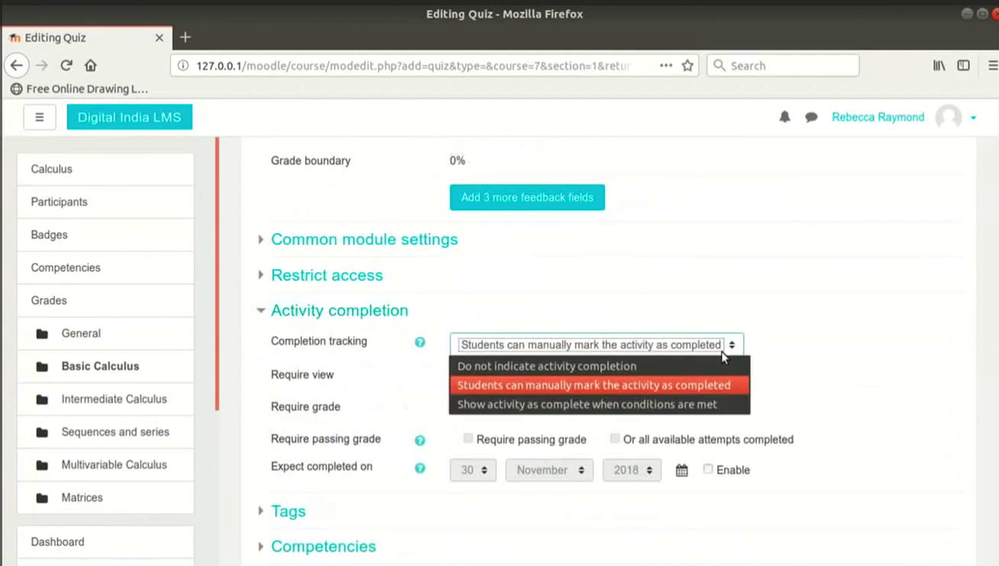
{"action": "left_click", "coordinate": [675, 404]}
{"action": "scroll", "coordinate": [587, 326], "scroll_direction": "down", "scroll_amount": 1}
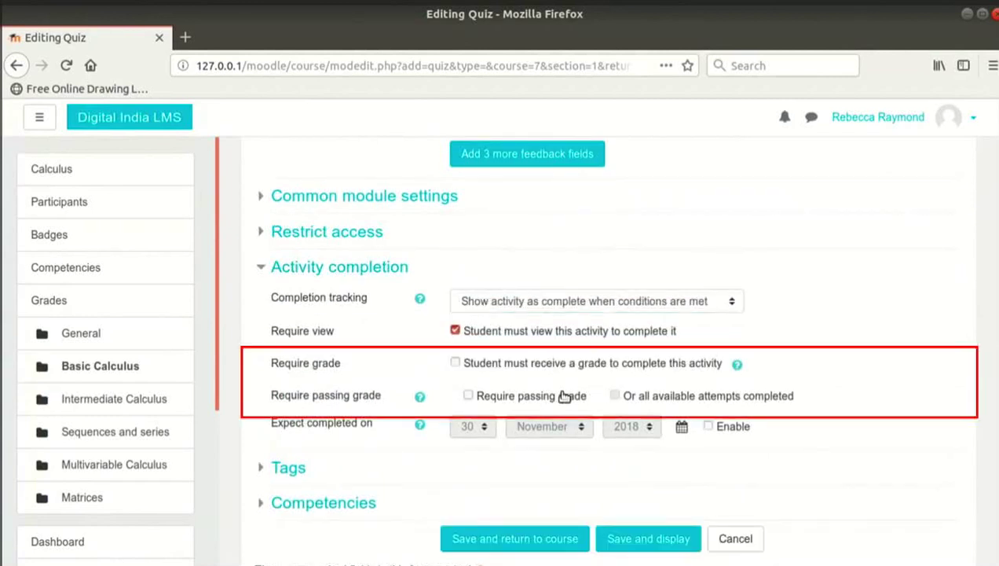
{"action": "left_click", "coordinate": [567, 365]}
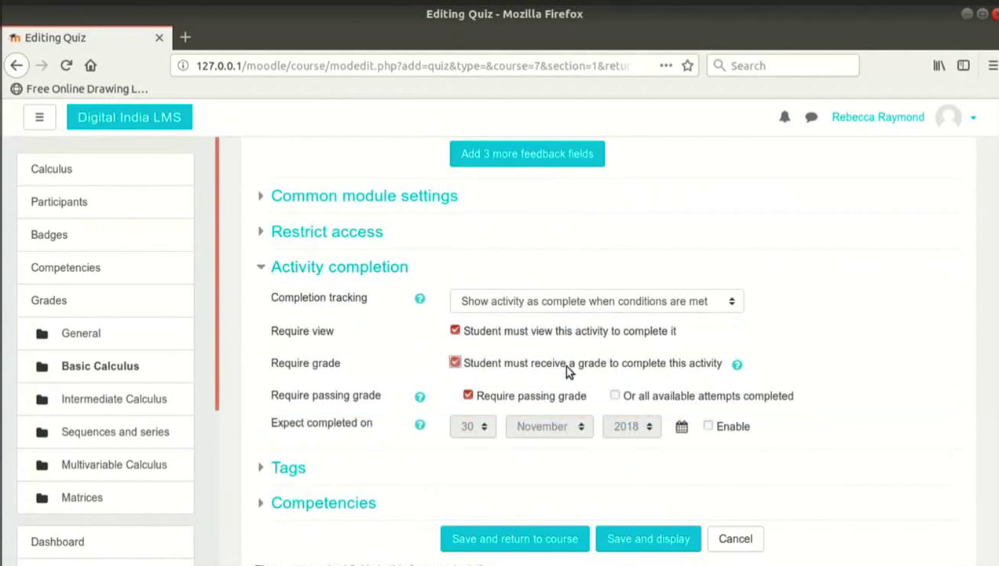
Step: Save and display the quiz, review its summary, and open its question editing page
{"action": "scroll", "coordinate": [563, 363], "scroll_direction": "down", "scroll_amount": 2}
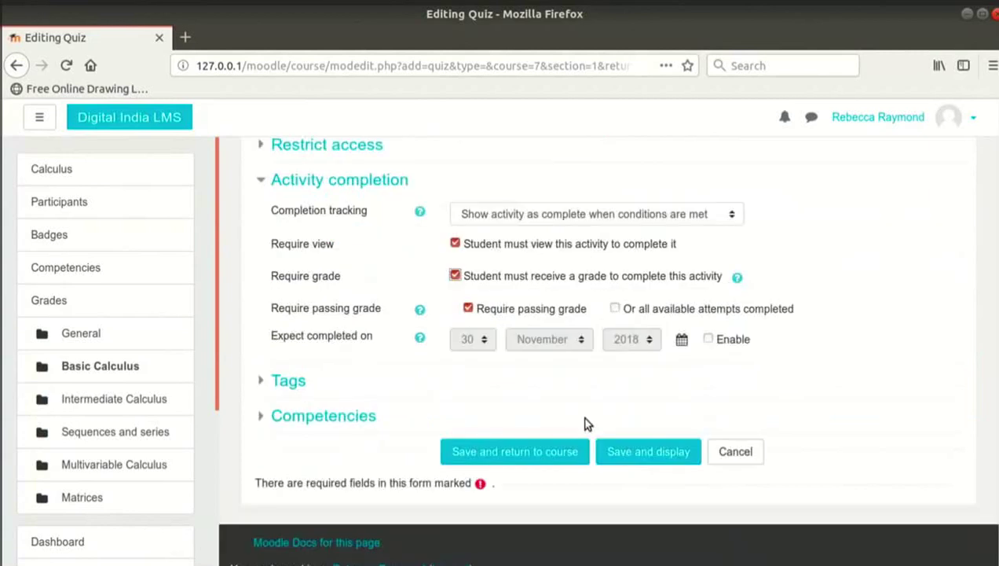
{"action": "left_click", "coordinate": [631, 457]}
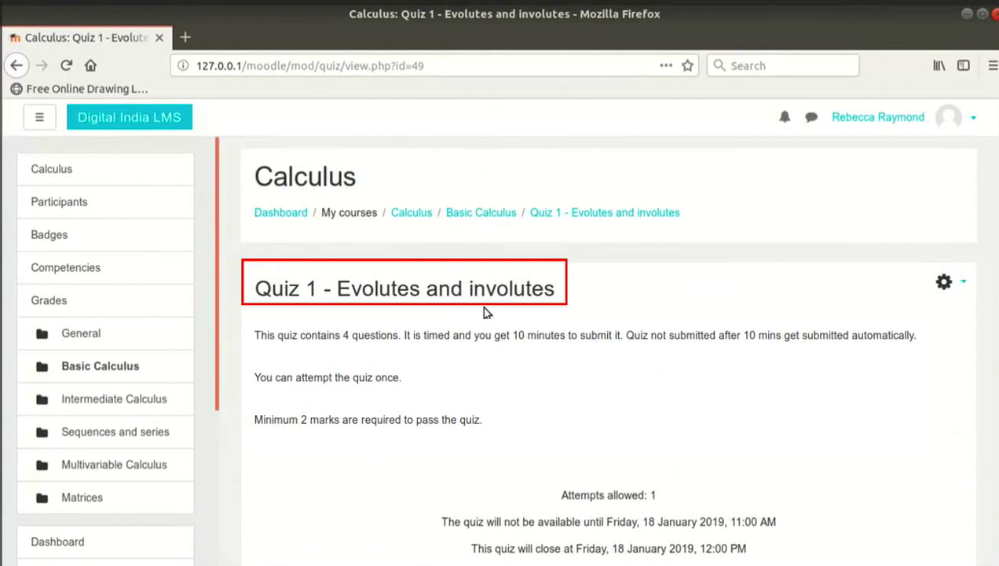
{"action": "scroll", "coordinate": [701, 379], "scroll_direction": "down", "scroll_amount": 3}
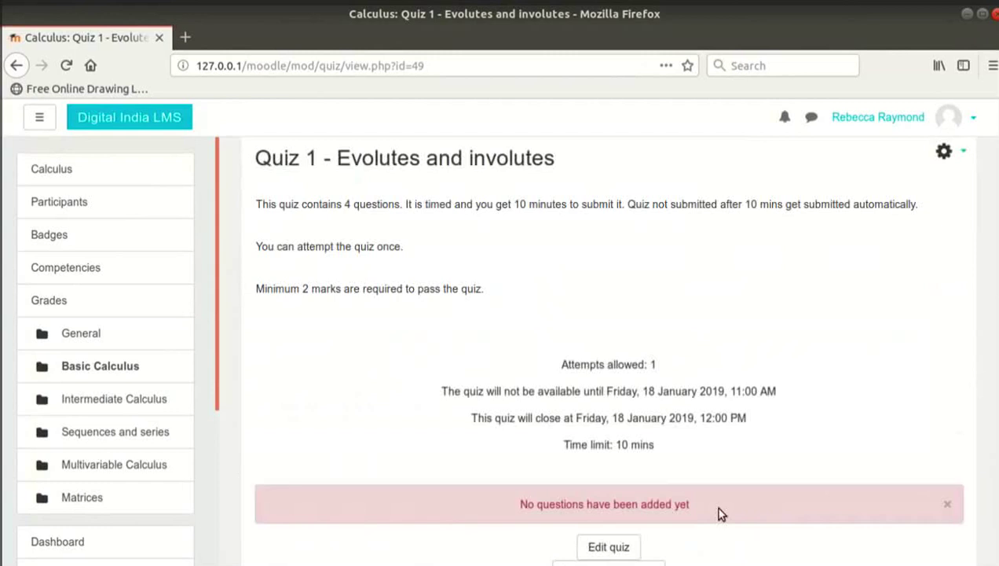
{"action": "scroll", "coordinate": [721, 513], "scroll_direction": "down", "scroll_amount": 1}
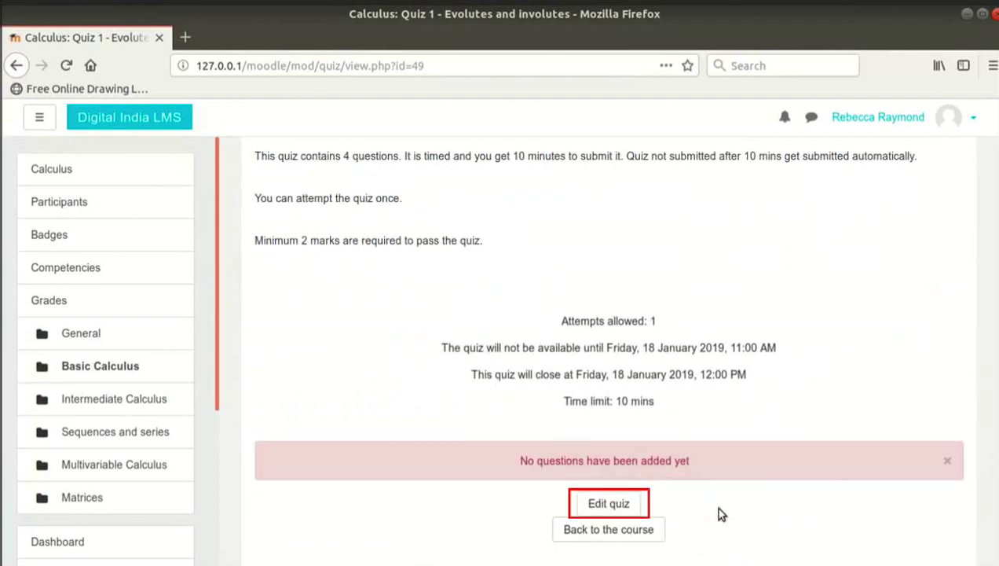
{"action": "left_click", "coordinate": [622, 505]}
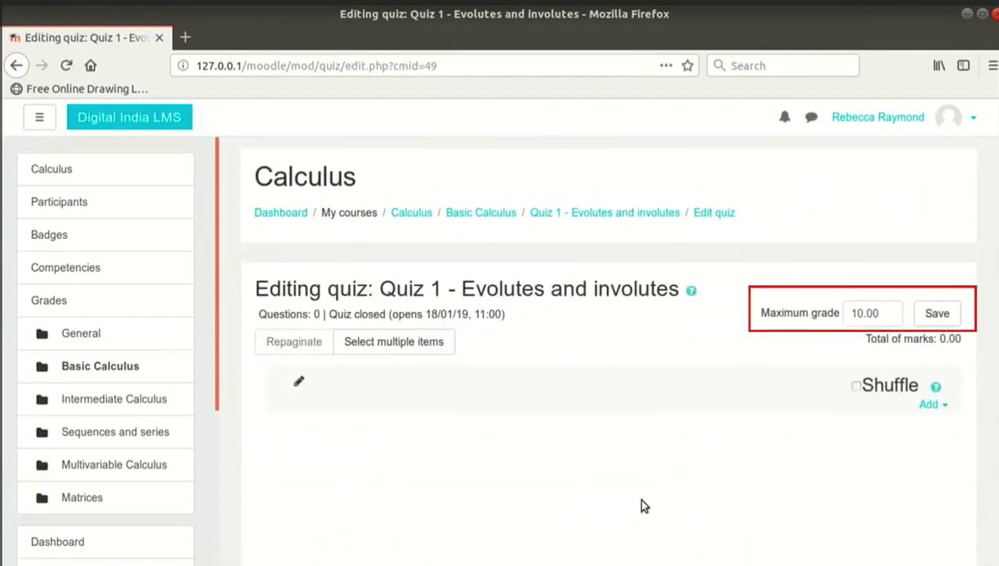
Step: Enter 4 as the quiz's maximum grade
{"action": "left_click_drag", "start_coordinate": [887, 316], "coordinate": [796, 300]}
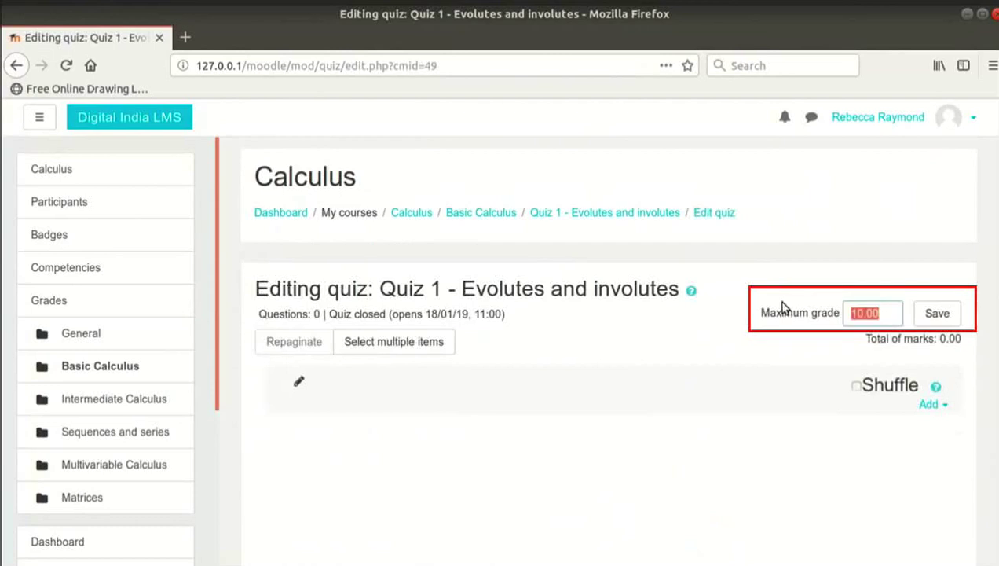
{"action": "type", "text": "4"}
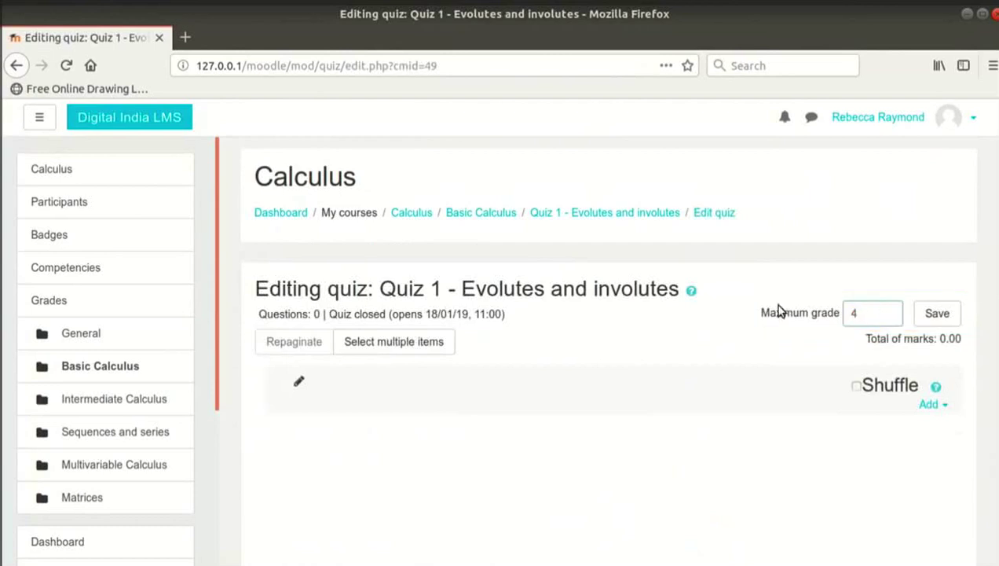
{"action": "left_click", "coordinate": [758, 389]}
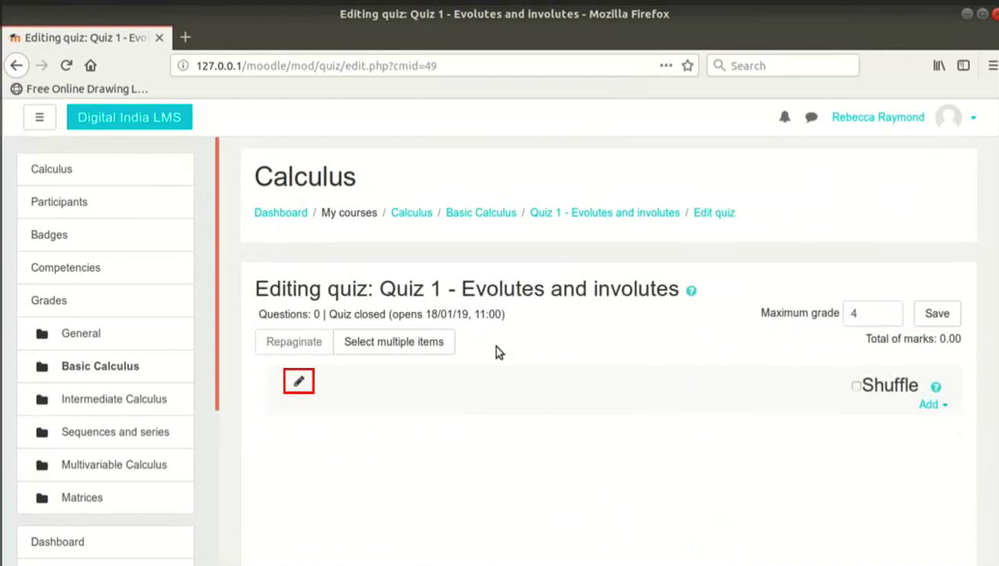
Step: Name the quiz's first section "Section 1" and enable question shuffling for it
{"action": "left_click", "coordinate": [302, 385]}
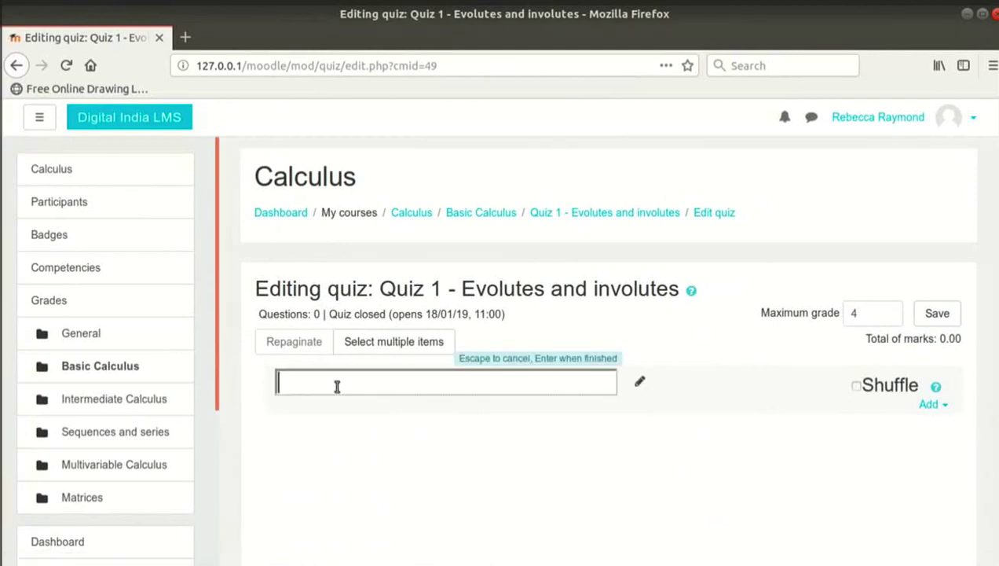
{"action": "type", "text": "Section 1"}
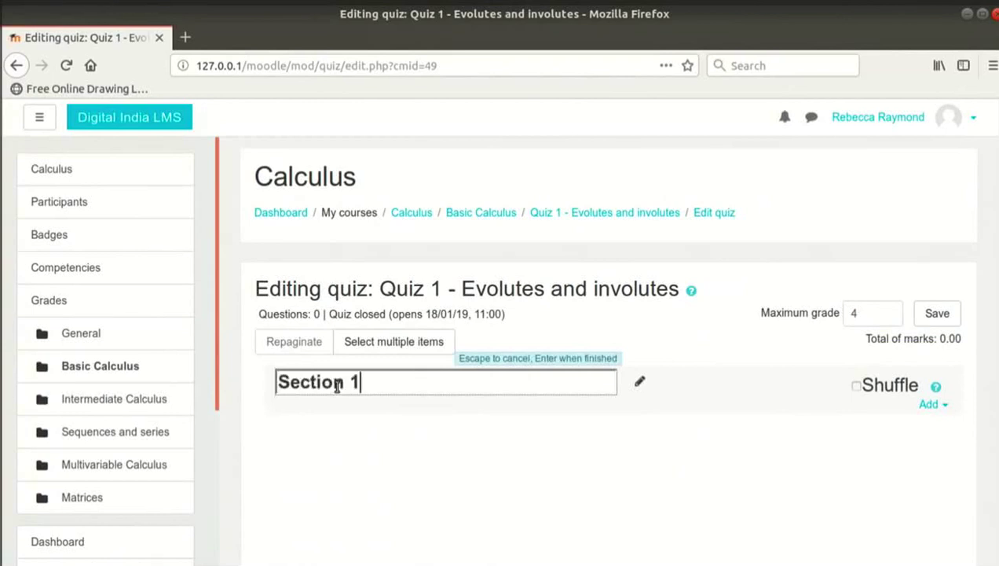
{"action": "key", "text": "Return"}
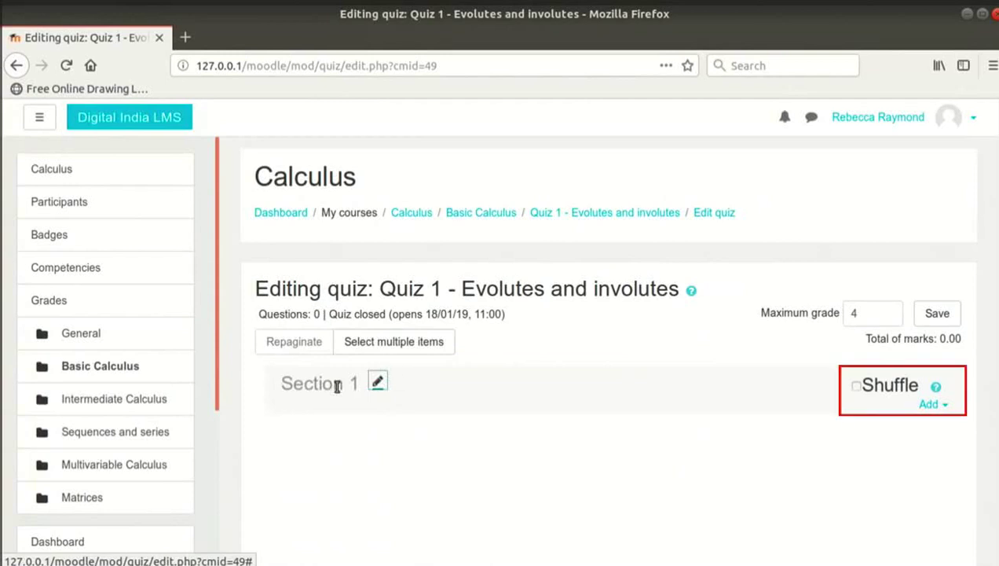
{"action": "left_click", "coordinate": [855, 385]}
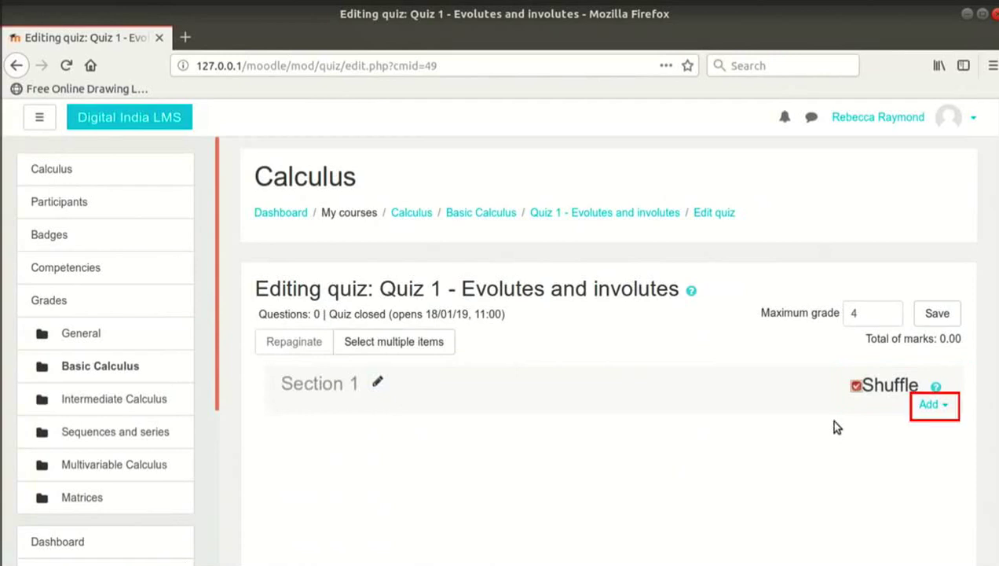
{"action": "left_click", "coordinate": [930, 404]}
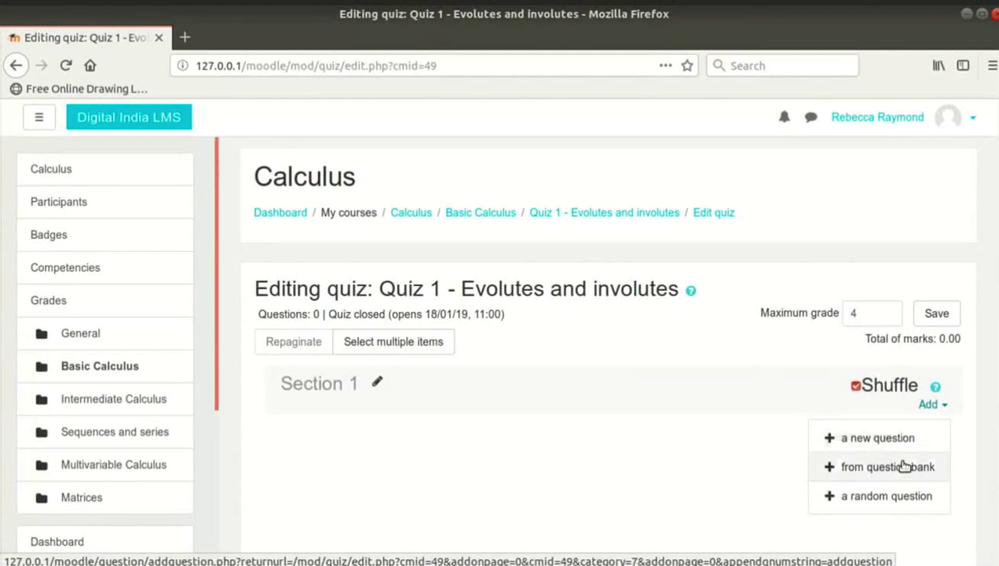
{"action": "left_click", "coordinate": [888, 467]}
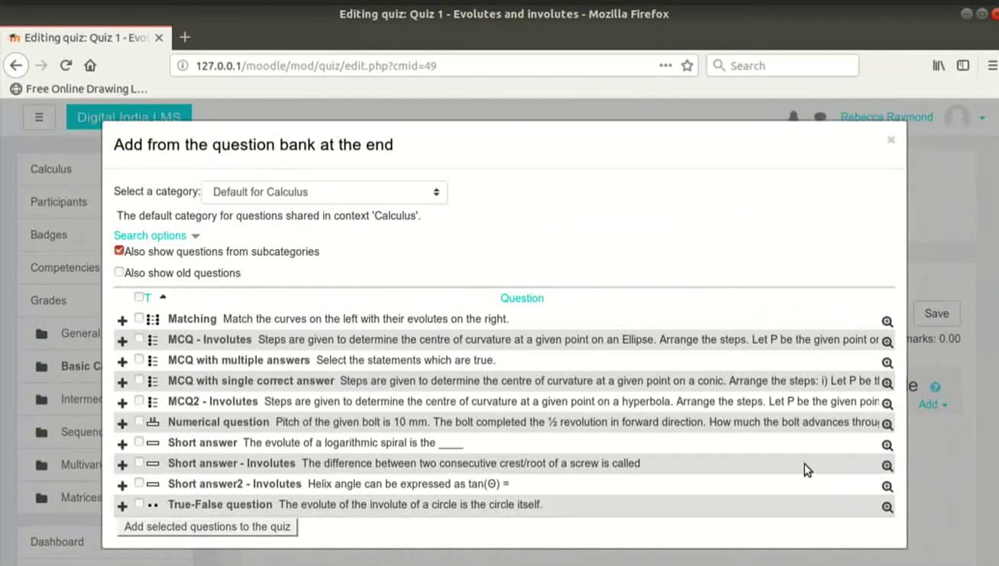
{"action": "left_click", "coordinate": [413, 195]}
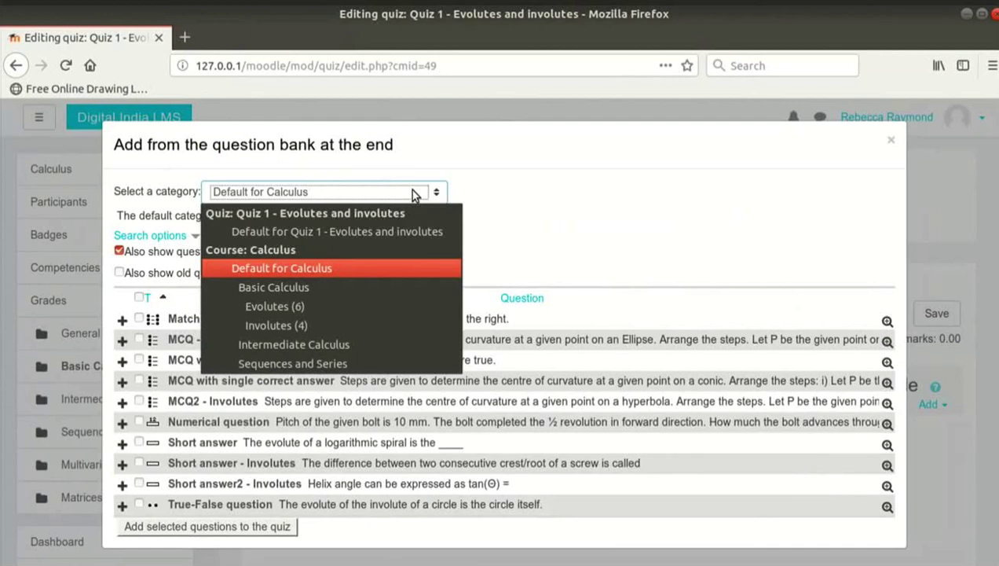
{"action": "left_click", "coordinate": [412, 195]}
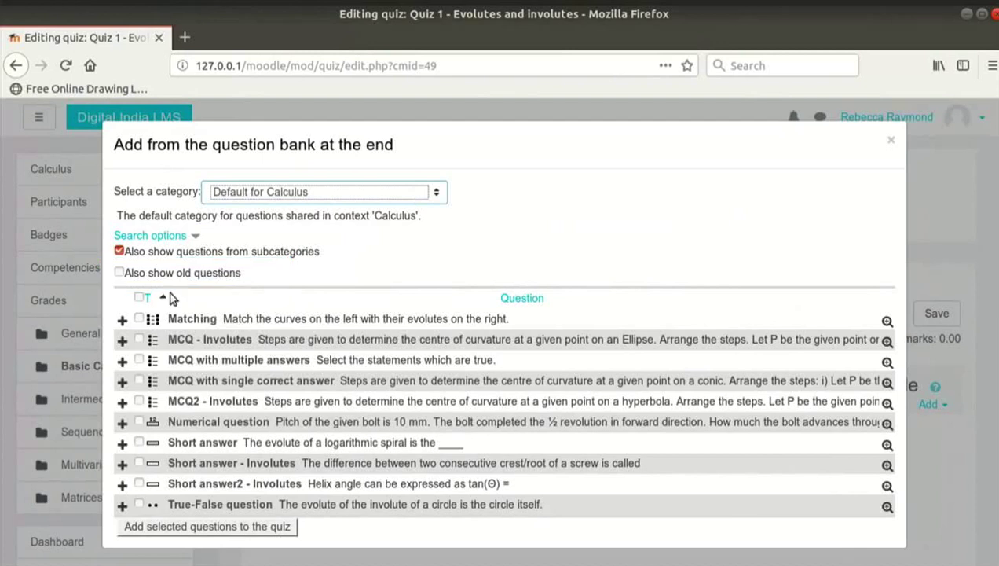
{"action": "left_click", "coordinate": [138, 318]}
{"action": "left_click", "coordinate": [139, 339]}
{"action": "left_click", "coordinate": [138, 421]}
{"action": "left_click", "coordinate": [139, 464]}
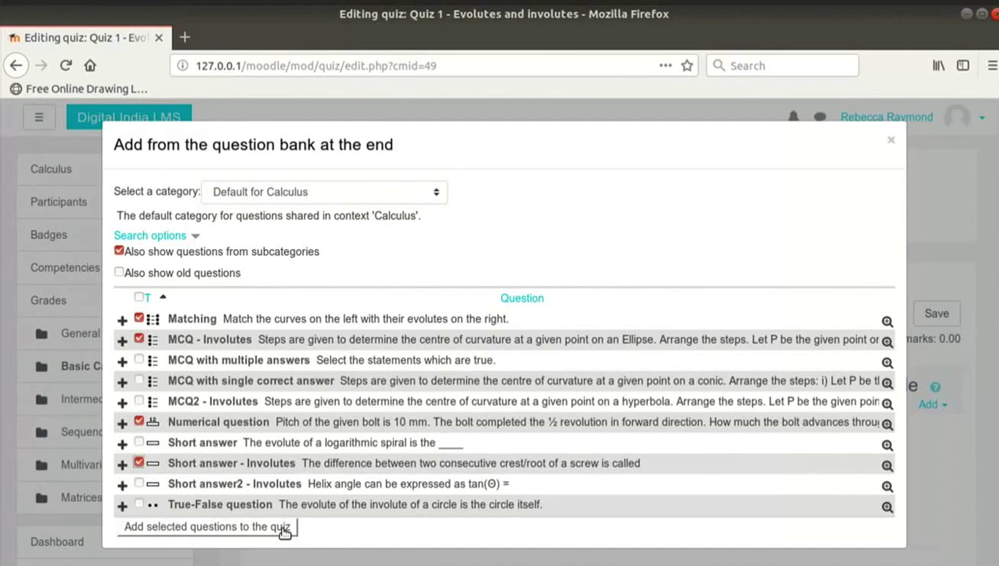
{"action": "left_click", "coordinate": [893, 143]}
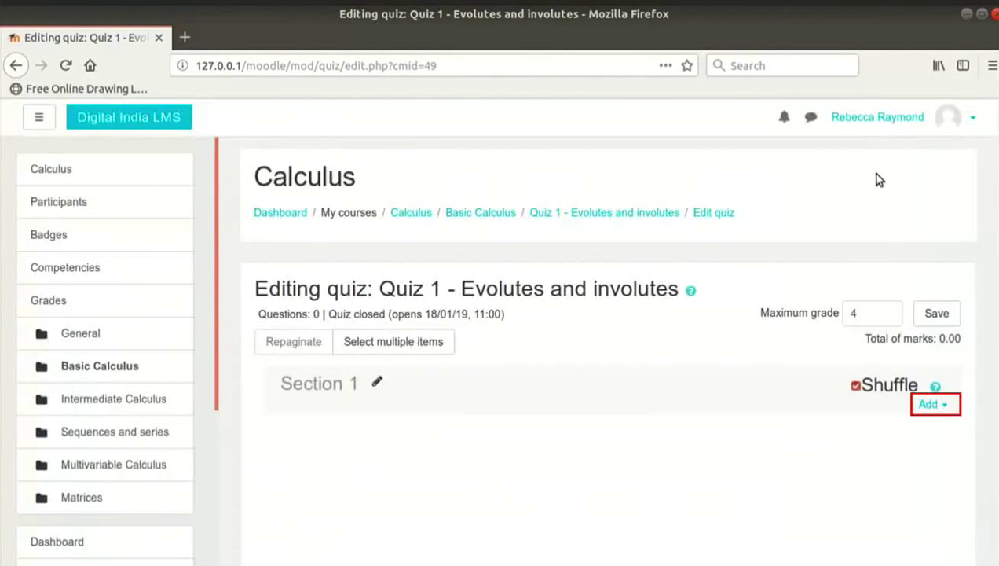
Step: Add 2 random questions from the existing Evolutes category to Section 1
{"action": "left_click", "coordinate": [929, 404]}
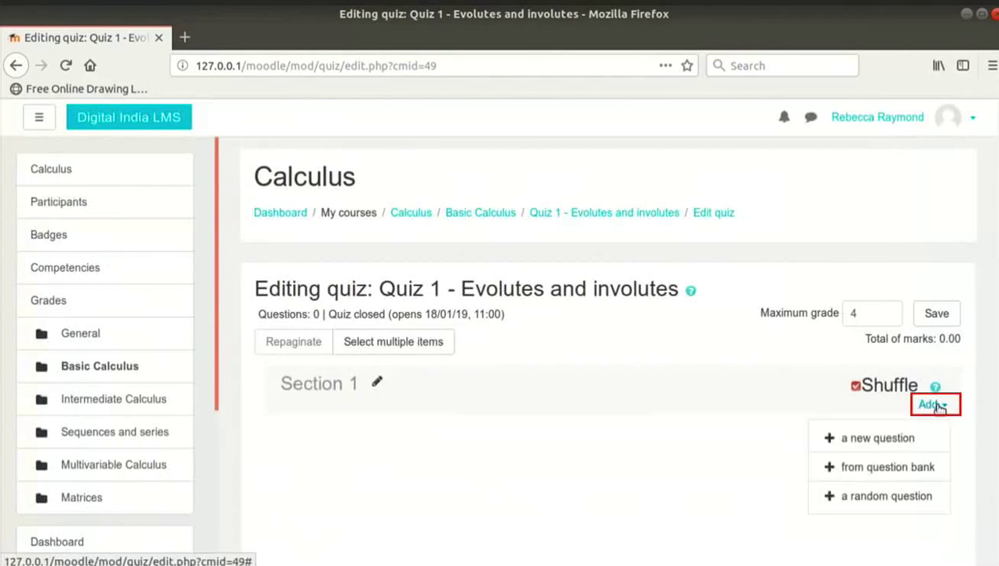
{"action": "left_click", "coordinate": [904, 498]}
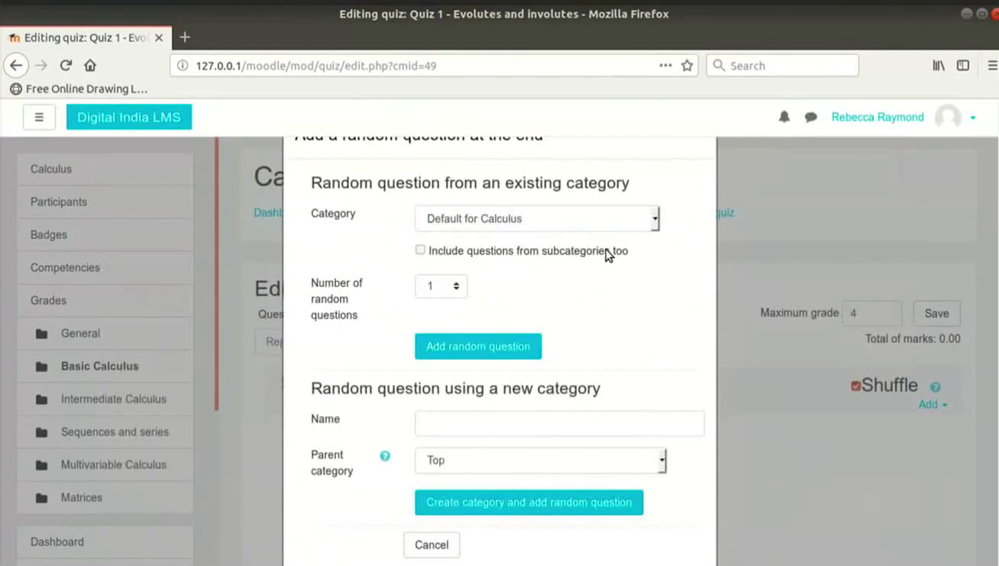
{"action": "left_click", "coordinate": [617, 224]}
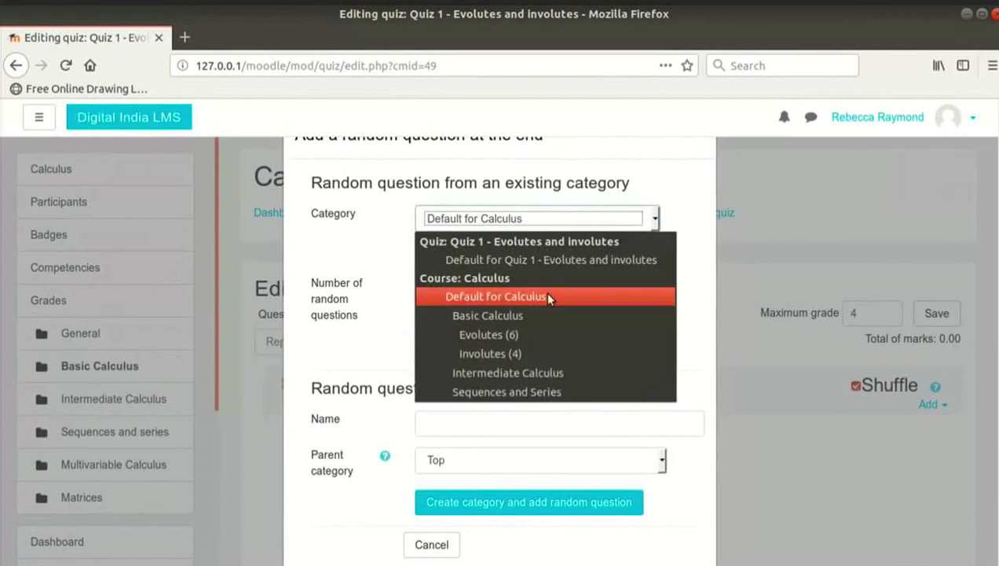
{"action": "left_click", "coordinate": [537, 335]}
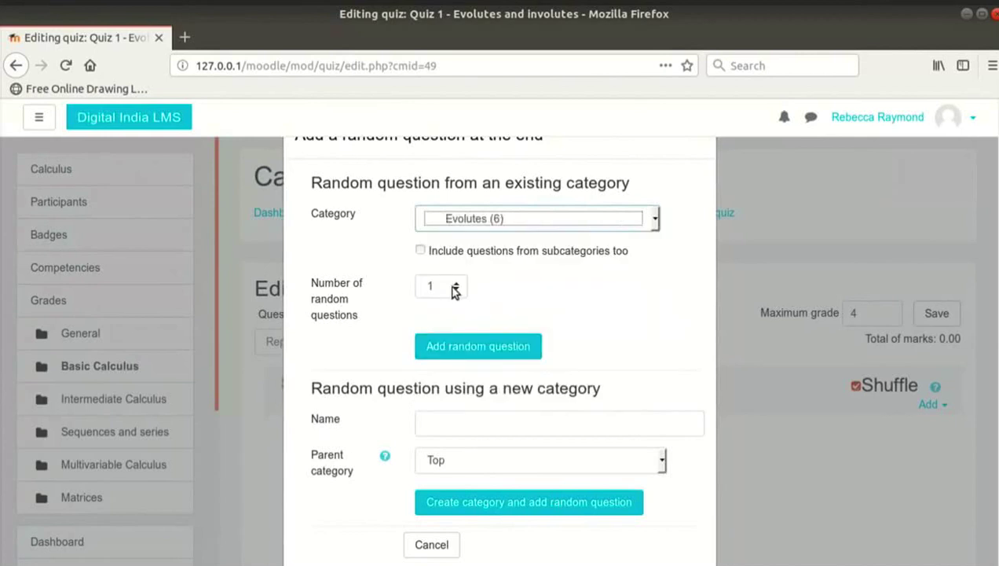
{"action": "left_click", "coordinate": [456, 287]}
{"action": "left_click", "coordinate": [433, 322]}
{"action": "left_click", "coordinate": [506, 303]}
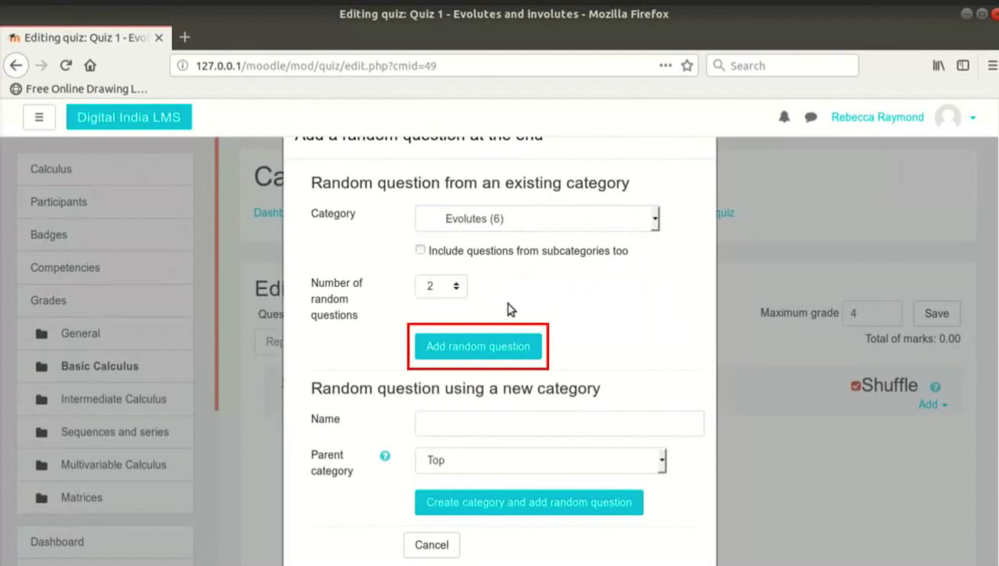
{"action": "left_click", "coordinate": [507, 355]}
{"action": "scroll", "coordinate": [504, 350], "scroll_direction": "down", "scroll_amount": 2}
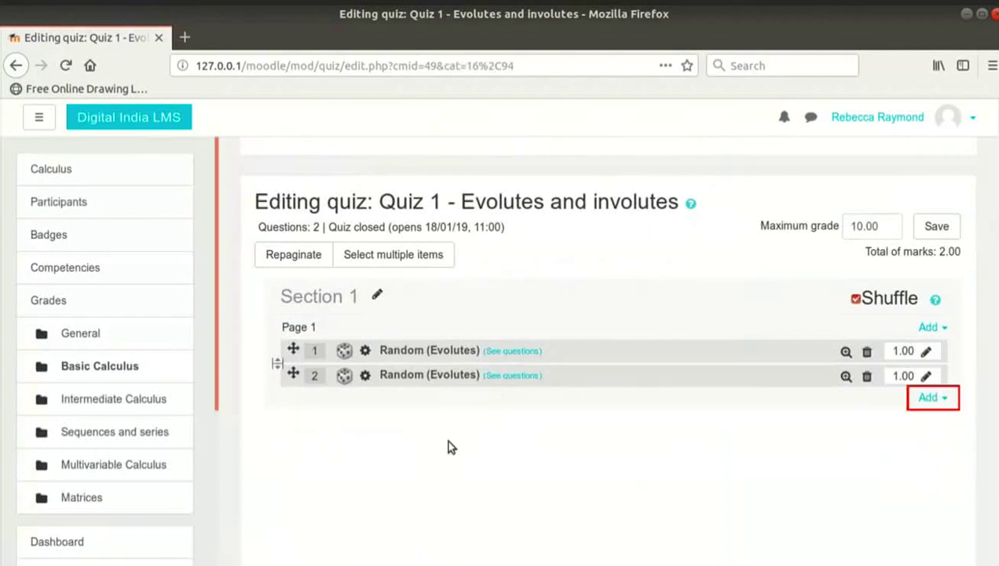
Step: Add 2 random questions from the existing Involutes category at the end of the quiz
{"action": "left_click", "coordinate": [928, 399]}
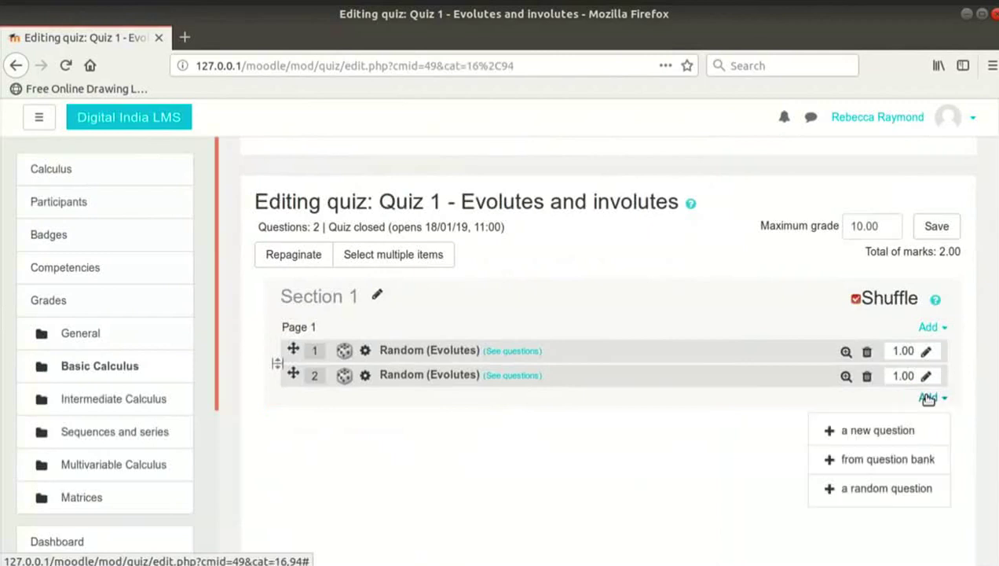
{"action": "left_click", "coordinate": [895, 491]}
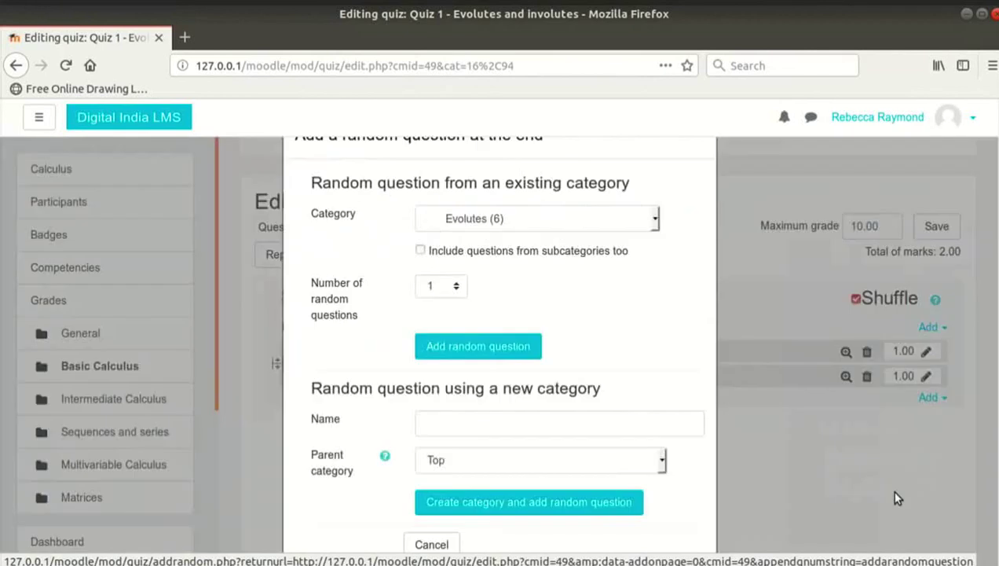
{"action": "left_click", "coordinate": [540, 217]}
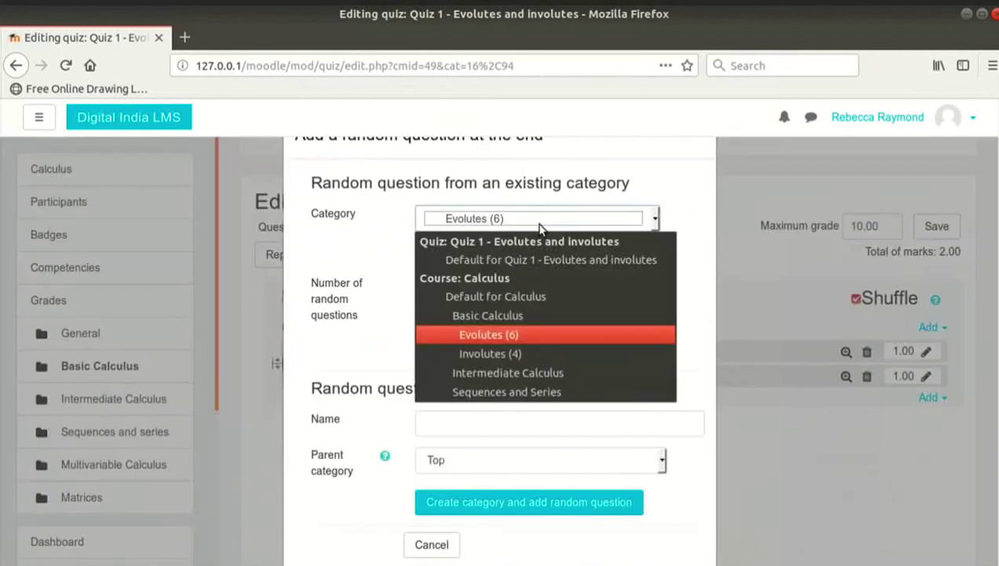
{"action": "left_click", "coordinate": [524, 354]}
{"action": "left_click", "coordinate": [440, 289]}
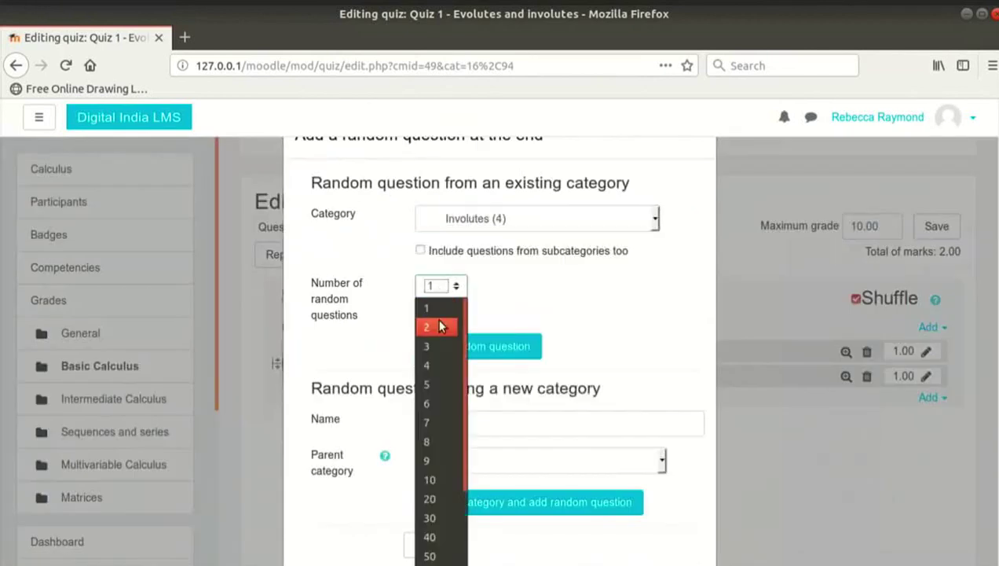
{"action": "left_click", "coordinate": [439, 326]}
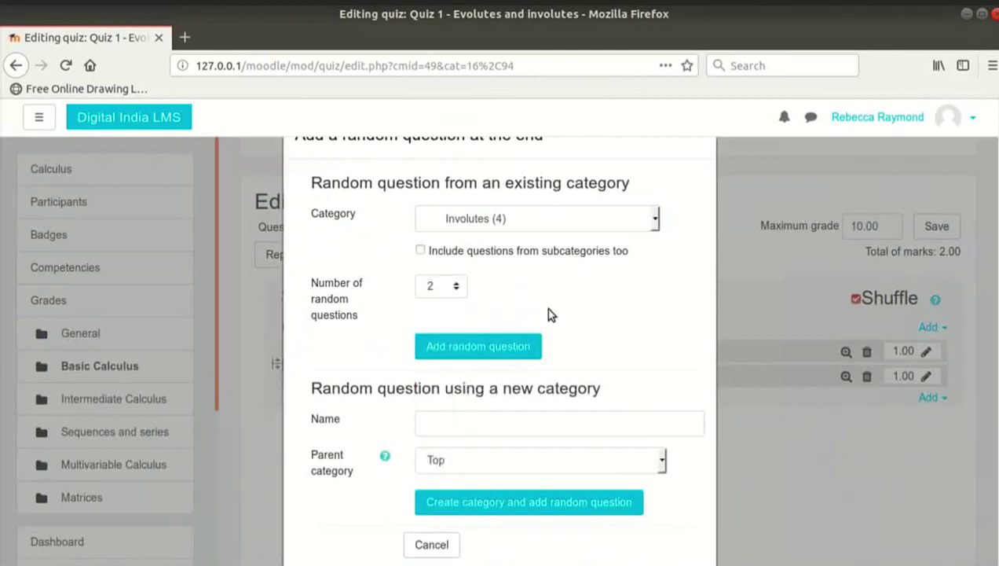
{"action": "left_click", "coordinate": [524, 347]}
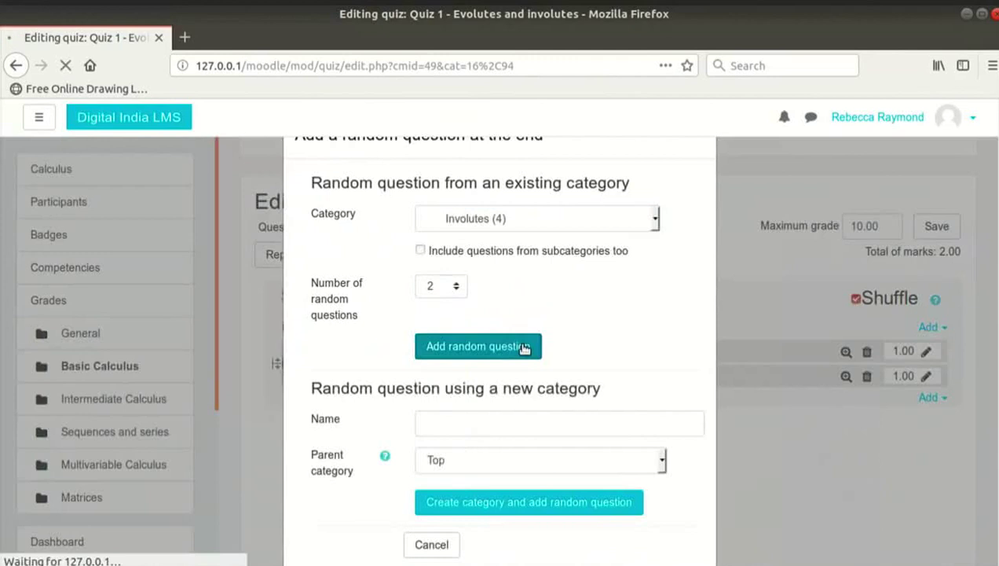
Step: Add a new section heading at page 2 of the quiz and name it "Section 2"
{"action": "scroll", "coordinate": [522, 344], "scroll_direction": "down", "scroll_amount": 3}
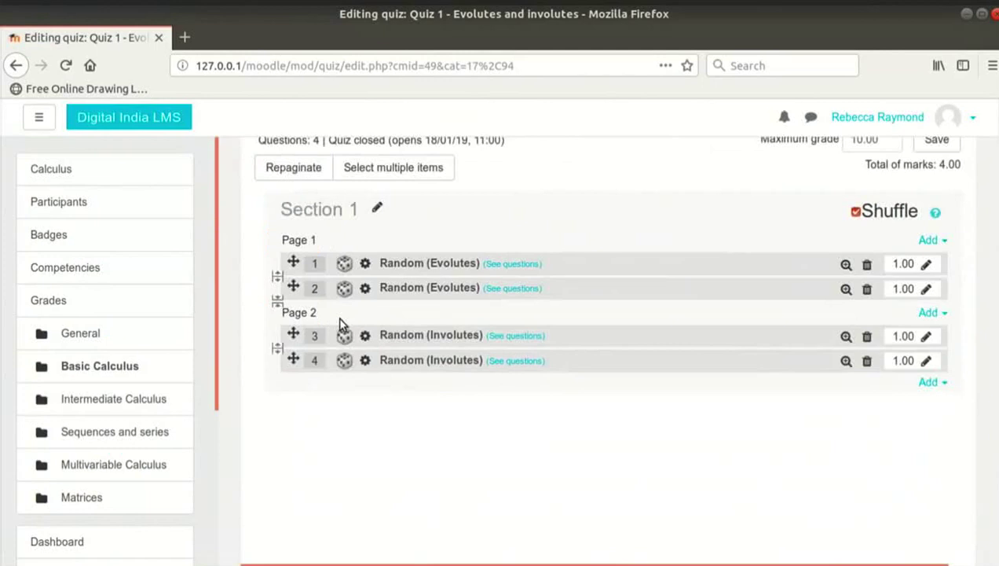
{"action": "left_click", "coordinate": [931, 314]}
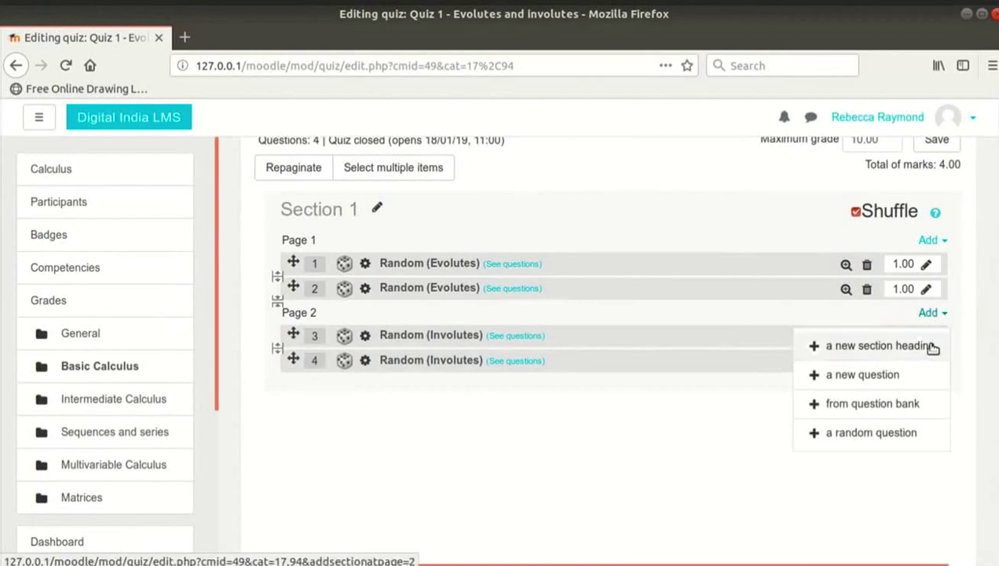
{"action": "left_click", "coordinate": [932, 347]}
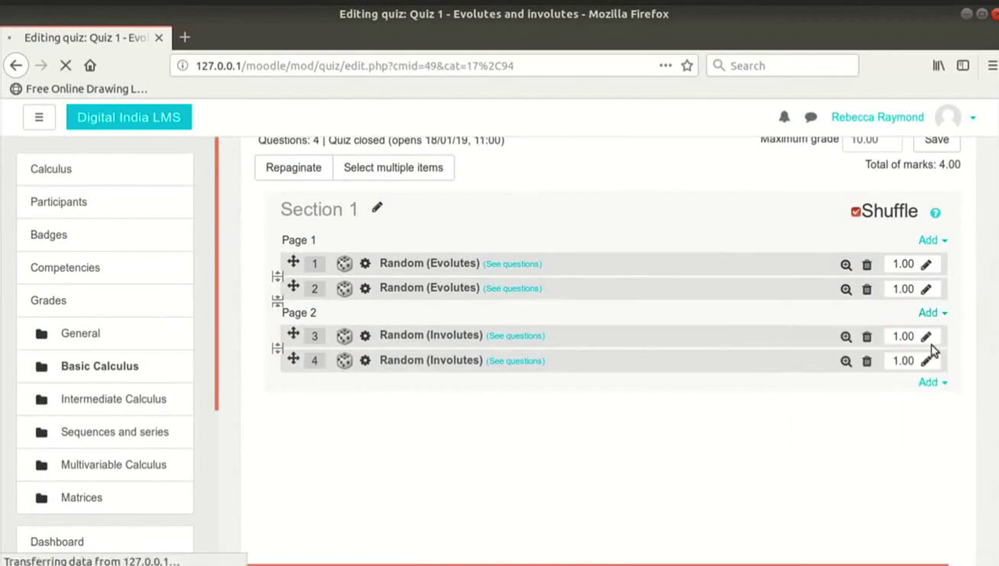
{"action": "scroll", "coordinate": [819, 326], "scroll_direction": "down", "scroll_amount": 3}
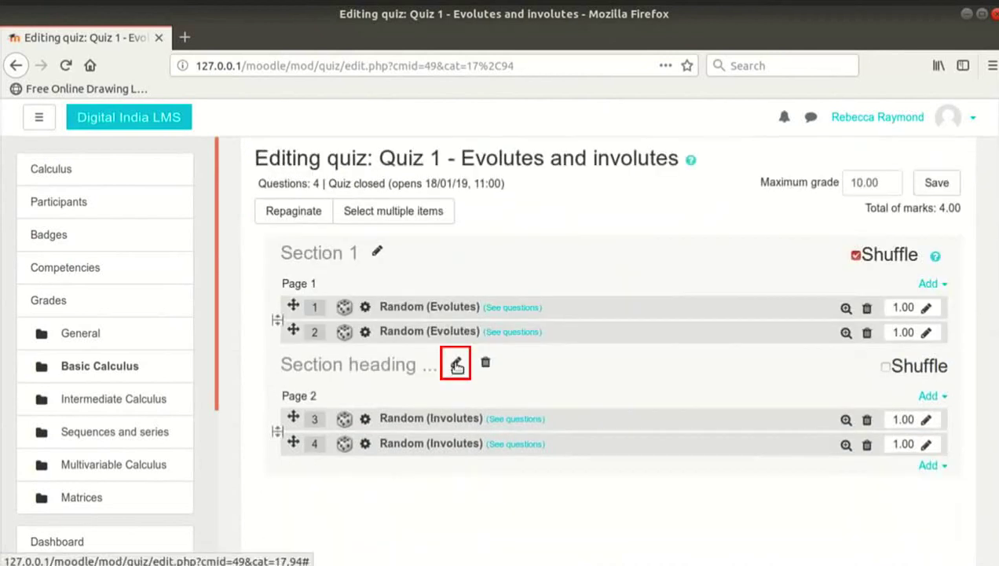
{"action": "left_click", "coordinate": [456, 364]}
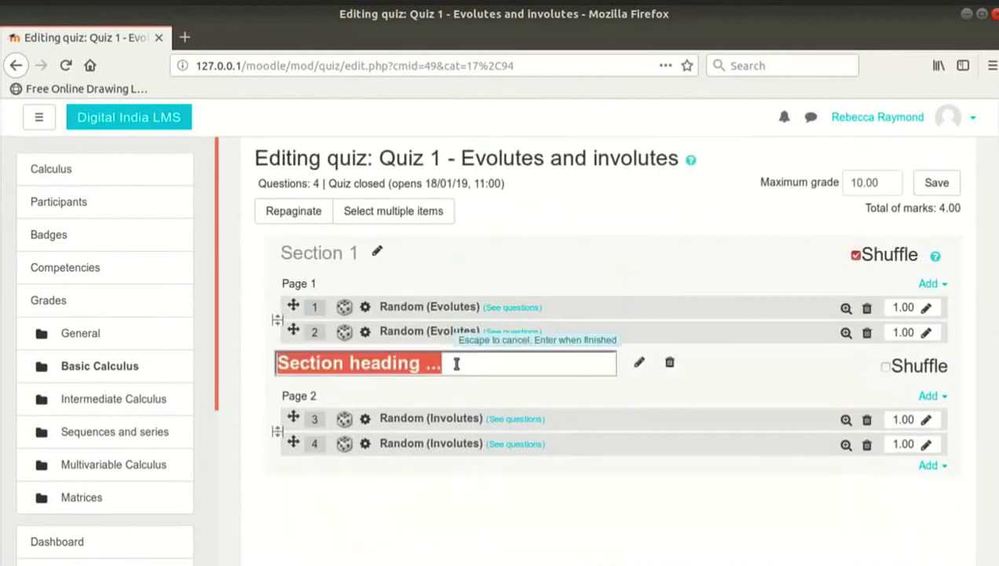
{"action": "type", "text": "Section 2"}
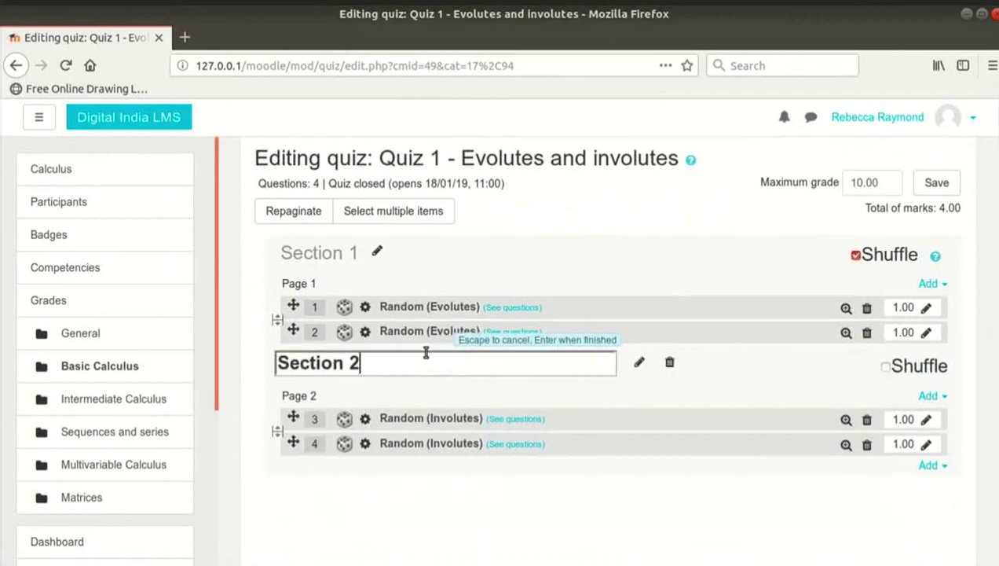
{"action": "key", "text": "Return"}
Step: Save the quiz and look over the questions listed in both sections
{"action": "scroll", "coordinate": [646, 358], "scroll_direction": "up", "scroll_amount": 1}
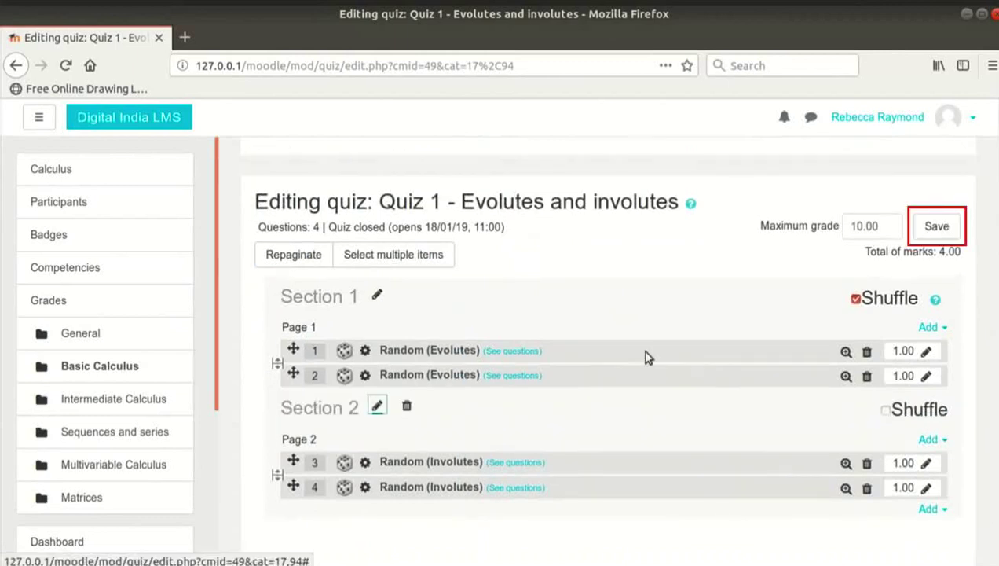
{"action": "left_click", "coordinate": [936, 226]}
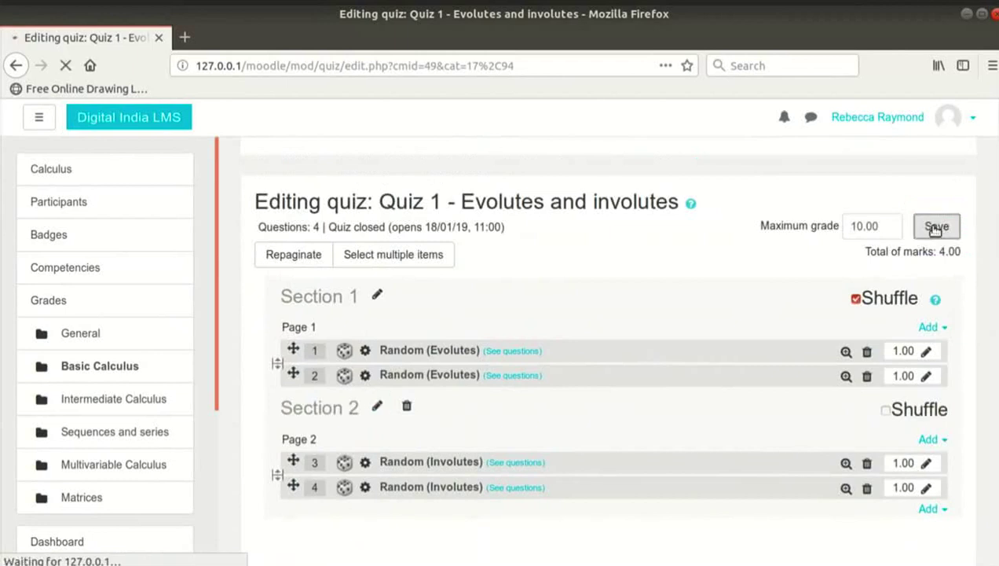
{"action": "scroll", "coordinate": [931, 232], "scroll_direction": "down", "scroll_amount": 2}
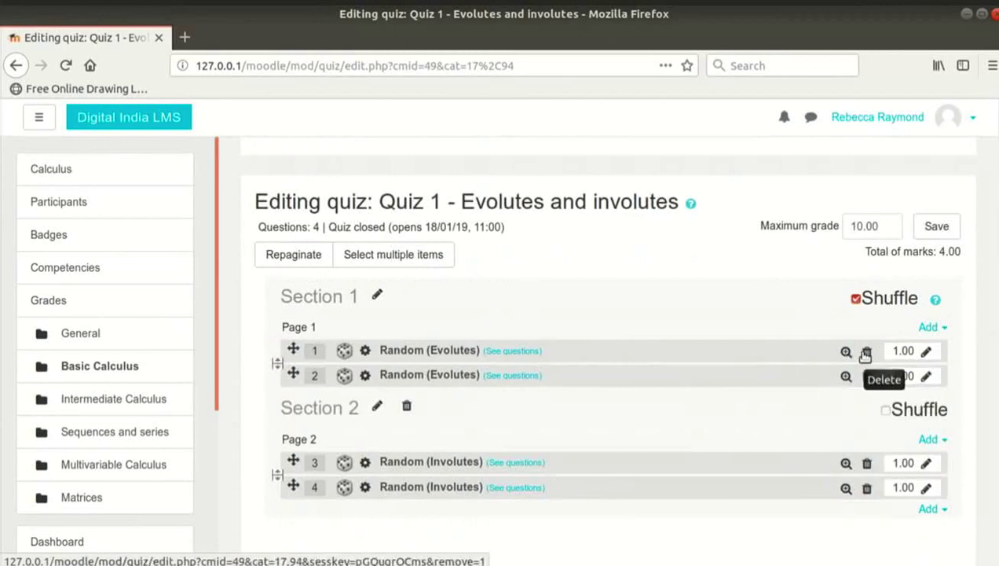
{"action": "scroll", "coordinate": [733, 399], "scroll_direction": "down", "scroll_amount": 1}
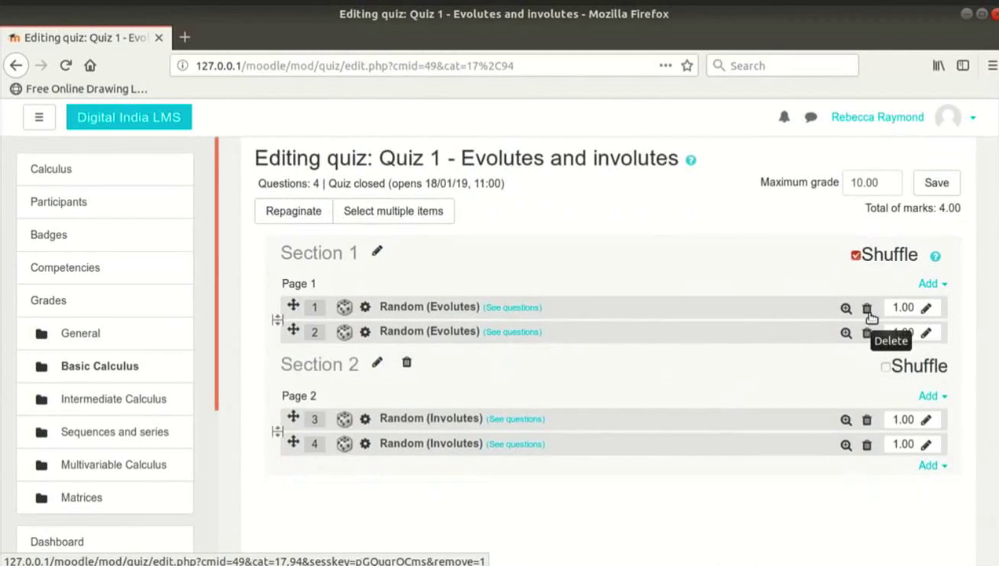
Step: Return to the main page of Quiz 1 - Evolutes and involutes and start a timed preview attempt
{"action": "scroll", "coordinate": [870, 315], "scroll_direction": "up", "scroll_amount": 3}
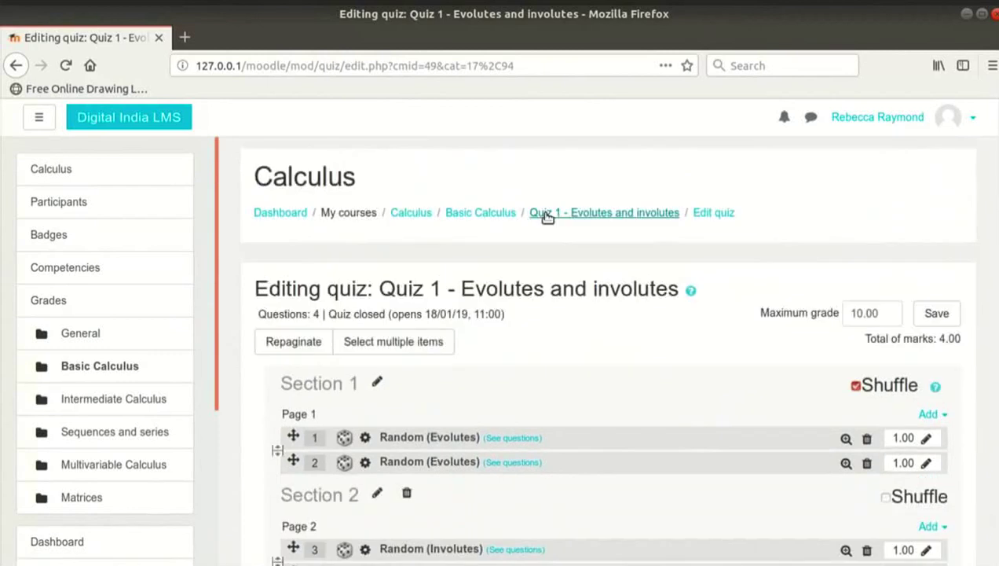
{"action": "left_click", "coordinate": [547, 217]}
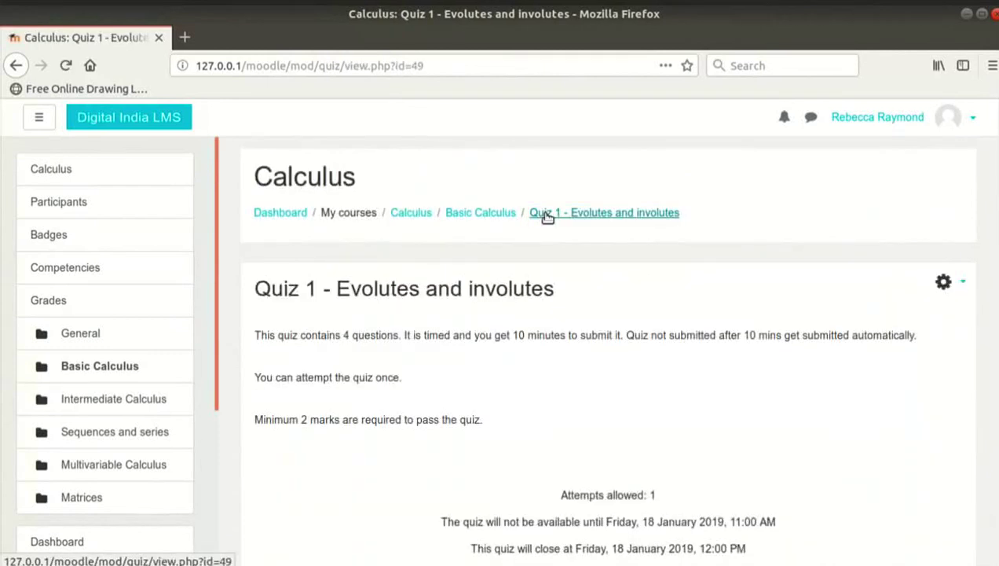
{"action": "scroll", "coordinate": [827, 317], "scroll_direction": "down", "scroll_amount": 3}
{"action": "left_click", "coordinate": [948, 152]}
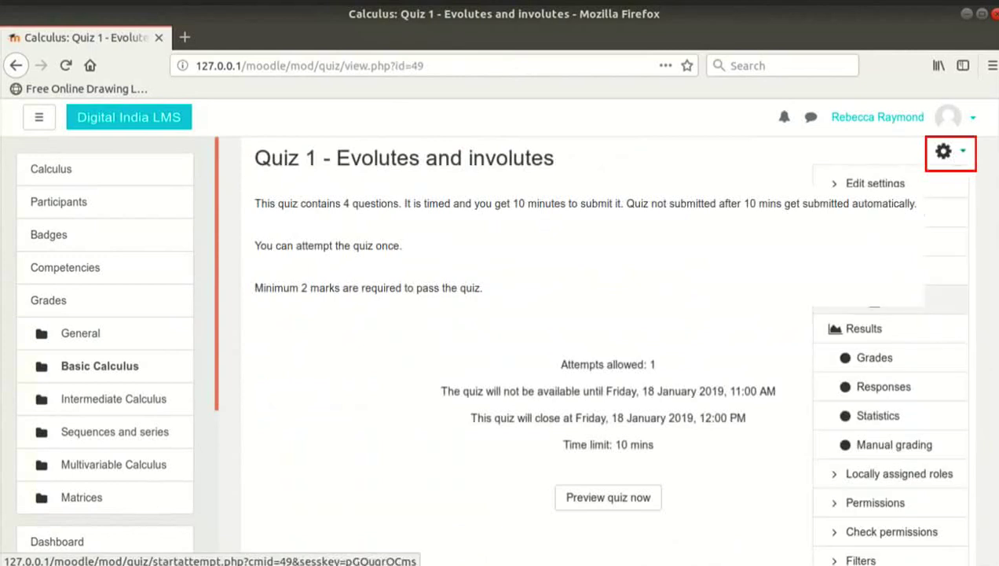
{"action": "left_click", "coordinate": [609, 497]}
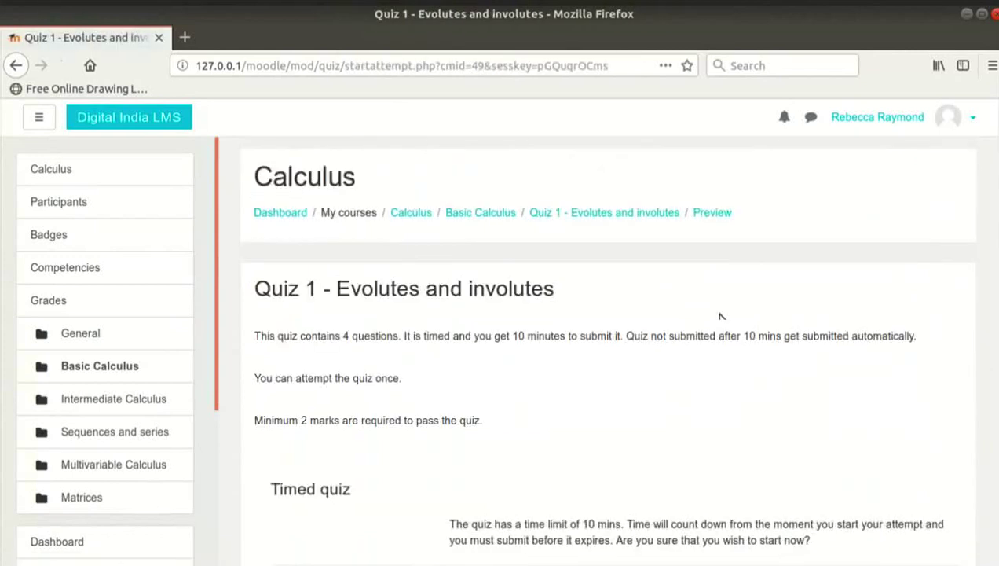
{"action": "scroll", "coordinate": [722, 316], "scroll_direction": "down", "scroll_amount": 4}
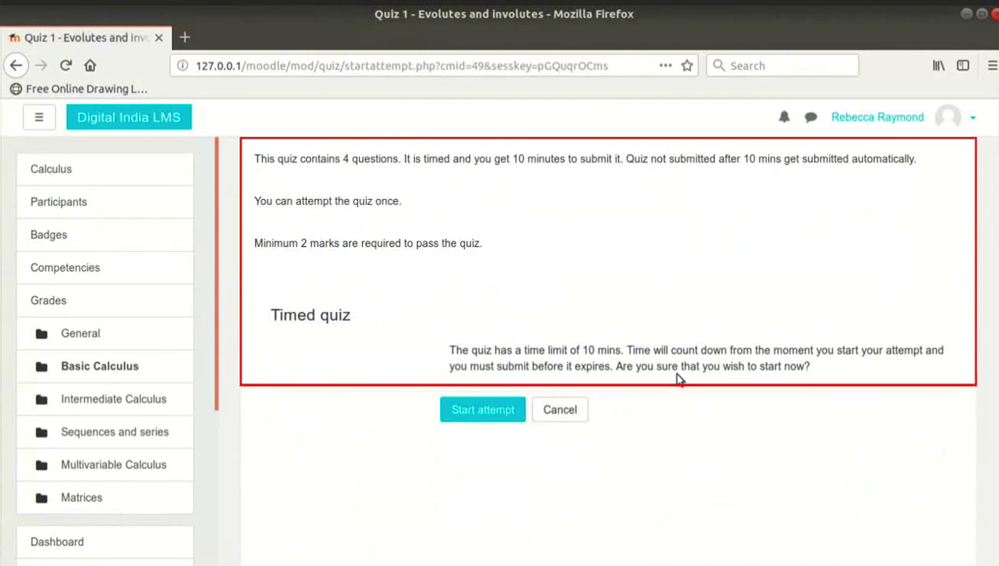
{"action": "left_click", "coordinate": [484, 411]}
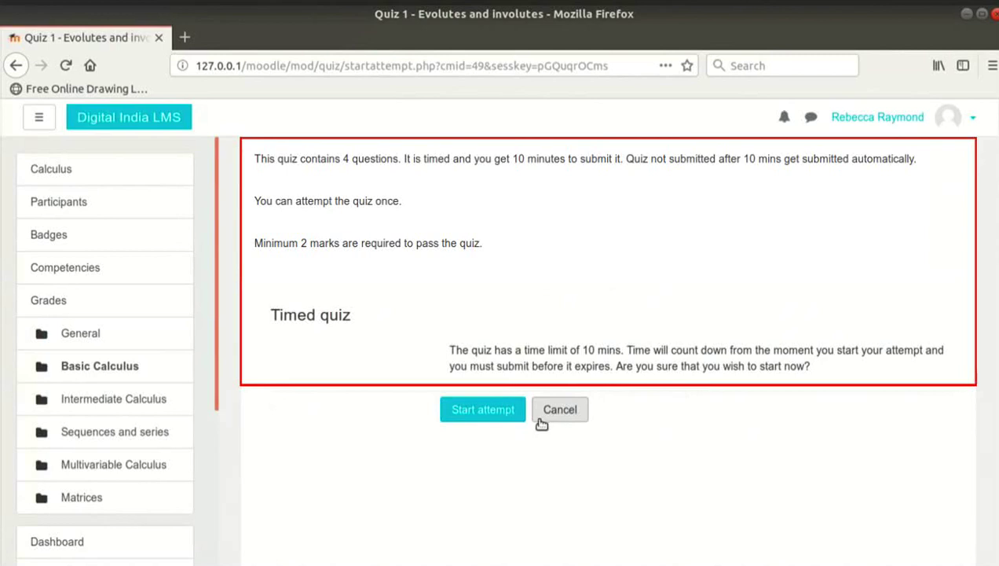
{"action": "left_click", "coordinate": [483, 412]}
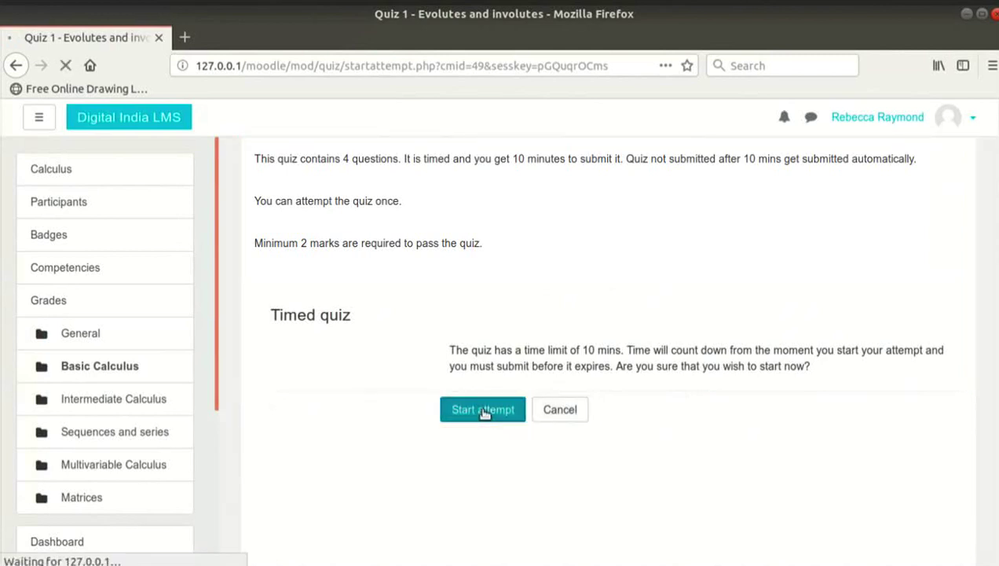
Step: Finish the preview attempt without answering any question, then submit all and confirm the submission
{"action": "scroll", "coordinate": [643, 368], "scroll_direction": "down", "scroll_amount": 2}
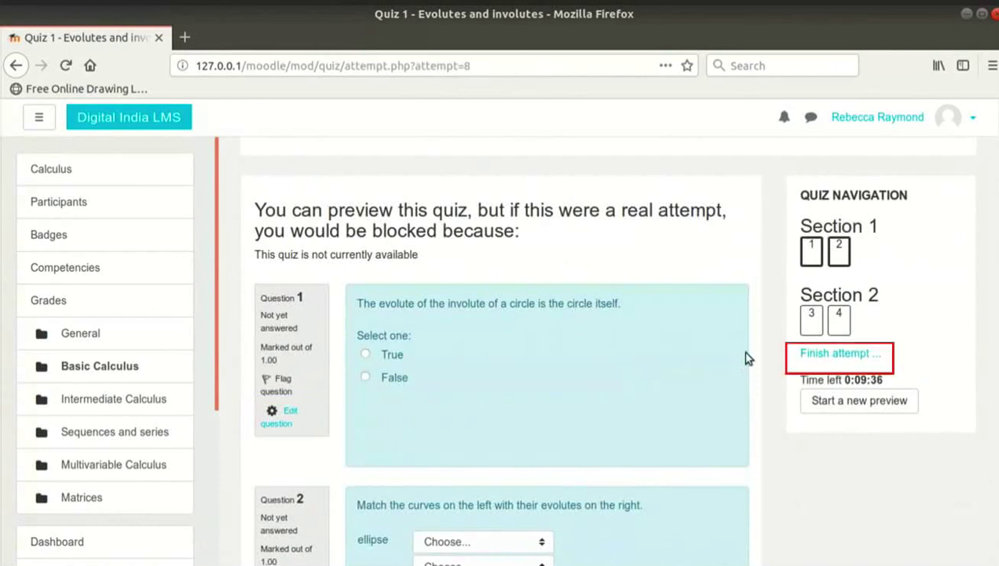
{"action": "left_click", "coordinate": [855, 355]}
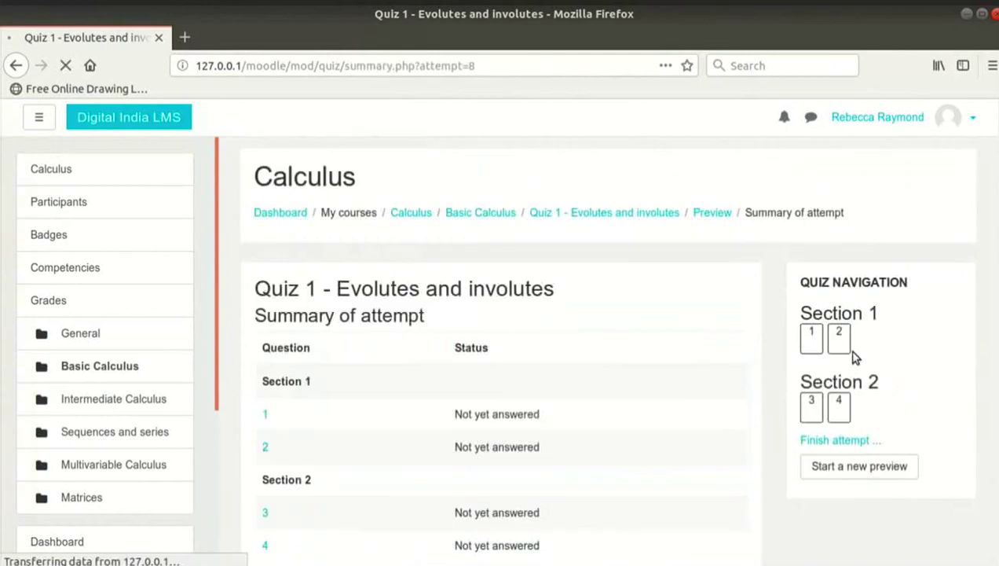
{"action": "scroll", "coordinate": [613, 359], "scroll_direction": "down", "scroll_amount": 2}
{"action": "scroll", "coordinate": [614, 359], "scroll_direction": "down", "scroll_amount": 4}
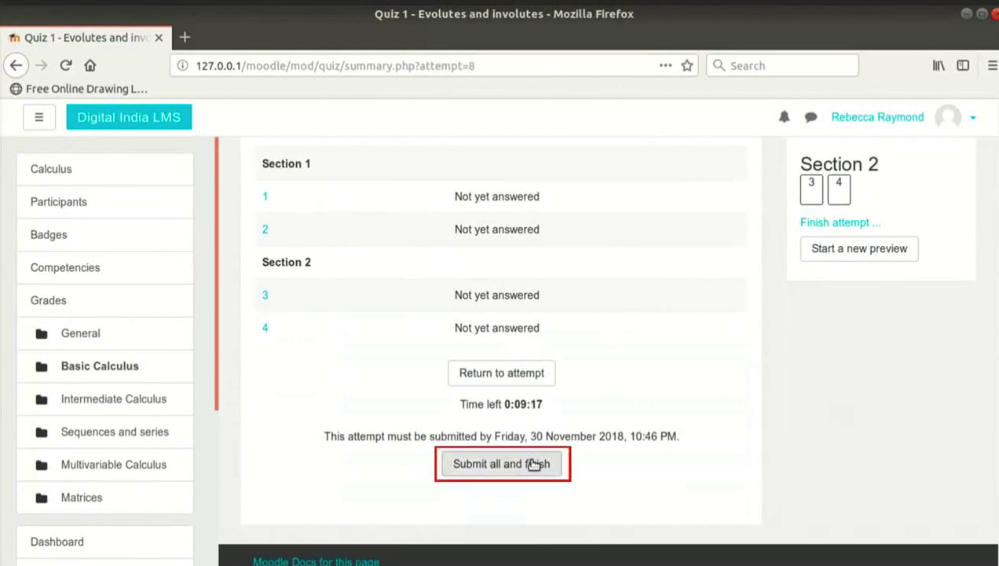
{"action": "left_click", "coordinate": [533, 464]}
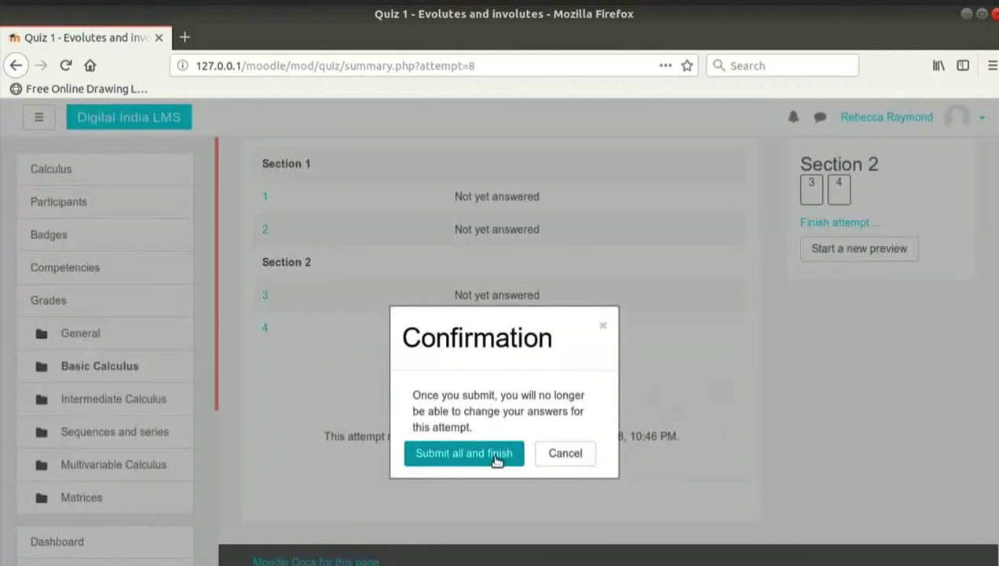
{"action": "left_click", "coordinate": [496, 456]}
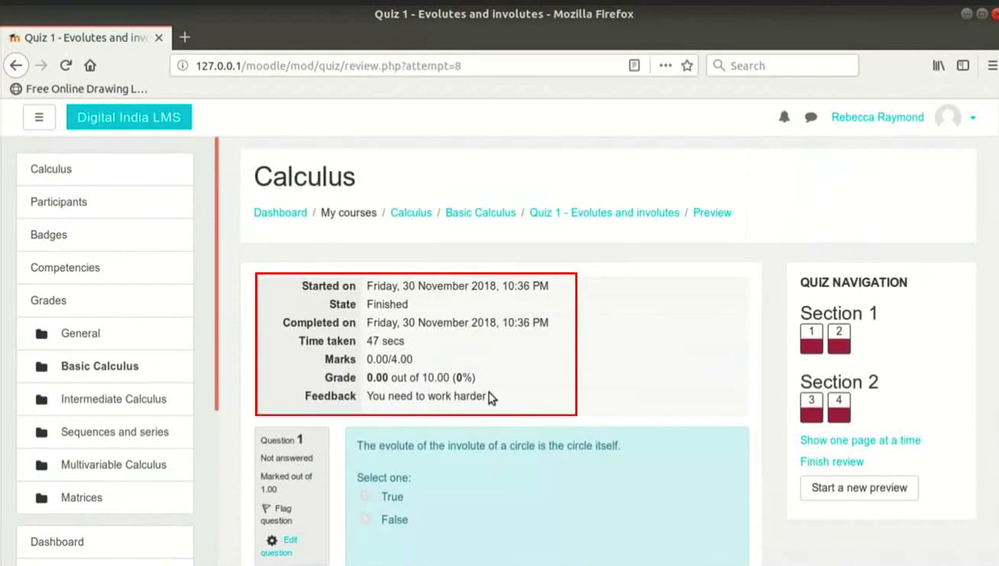
Step: Review the attempt's grade summary and the feedback for each question, then finish the review
{"action": "scroll", "coordinate": [491, 397], "scroll_direction": "down", "scroll_amount": 5}
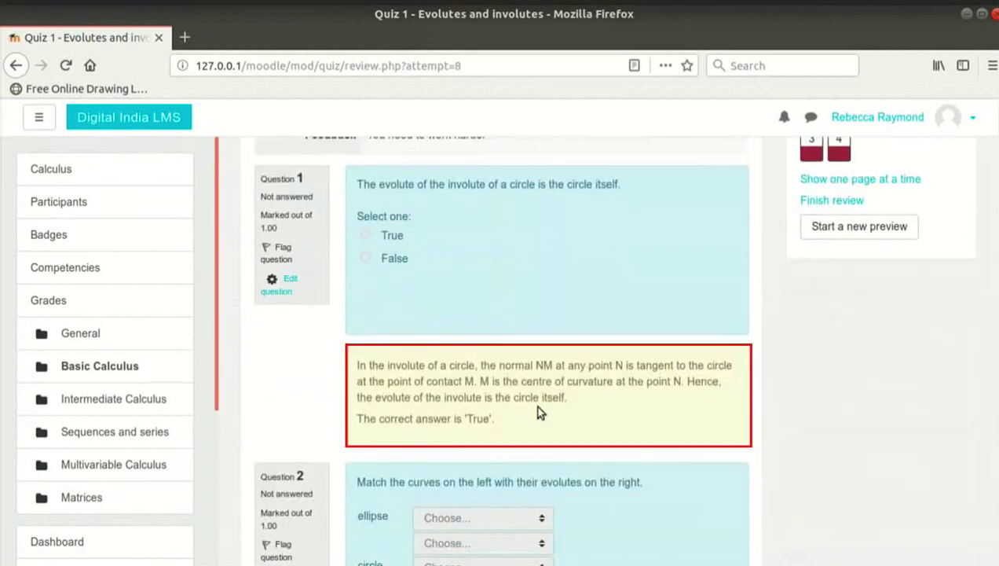
{"action": "scroll", "coordinate": [525, 433], "scroll_direction": "down", "scroll_amount": 15}
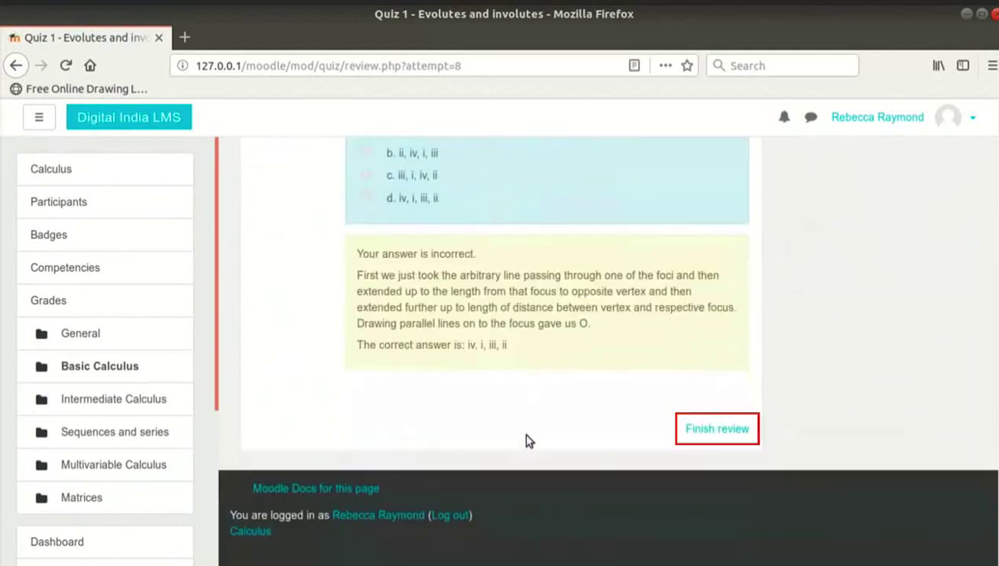
{"action": "left_click", "coordinate": [711, 428]}
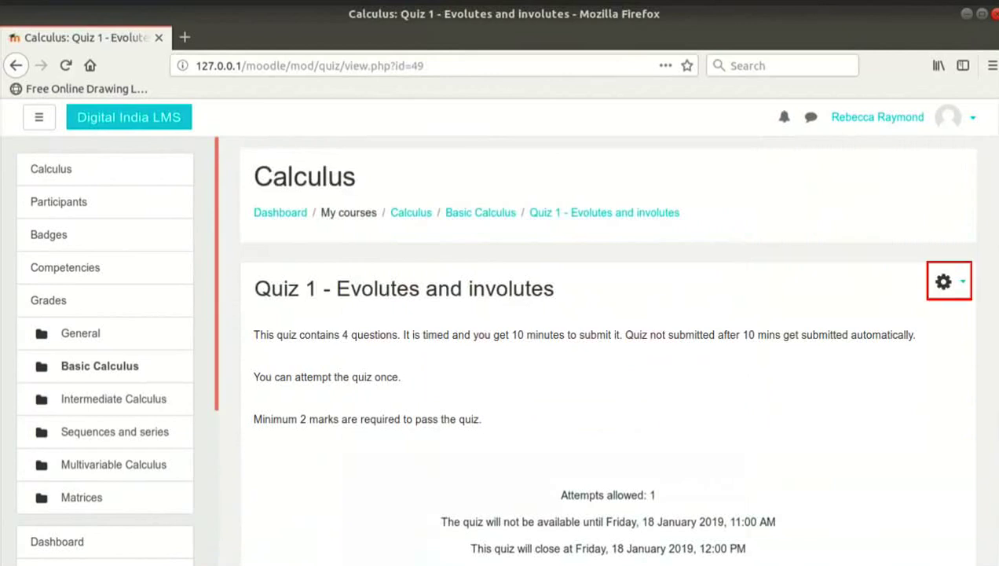
Step: Open the quiz's question editing page again from the quiz's main page
{"action": "left_click", "coordinate": [943, 283]}
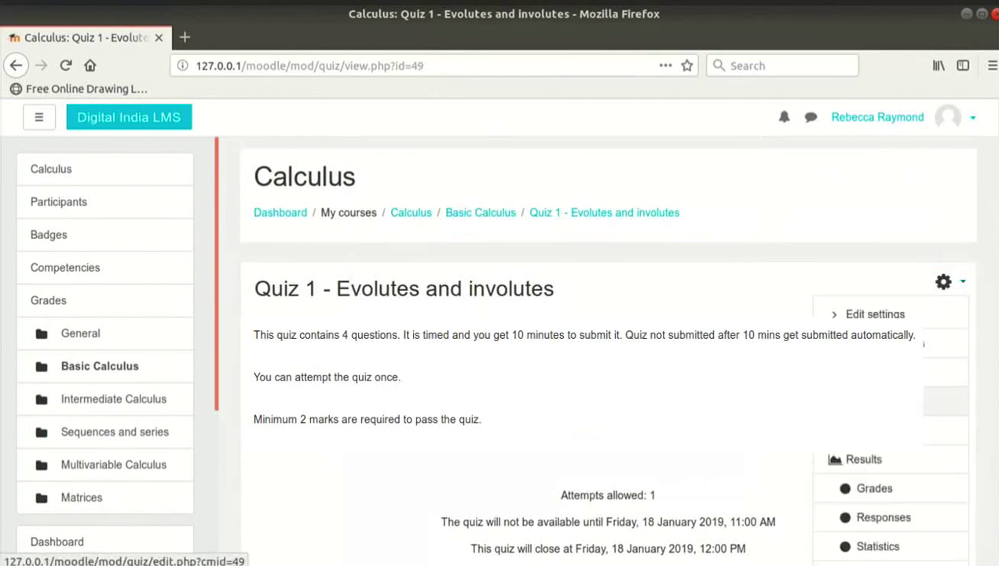
{"action": "left_click", "coordinate": [872, 342]}
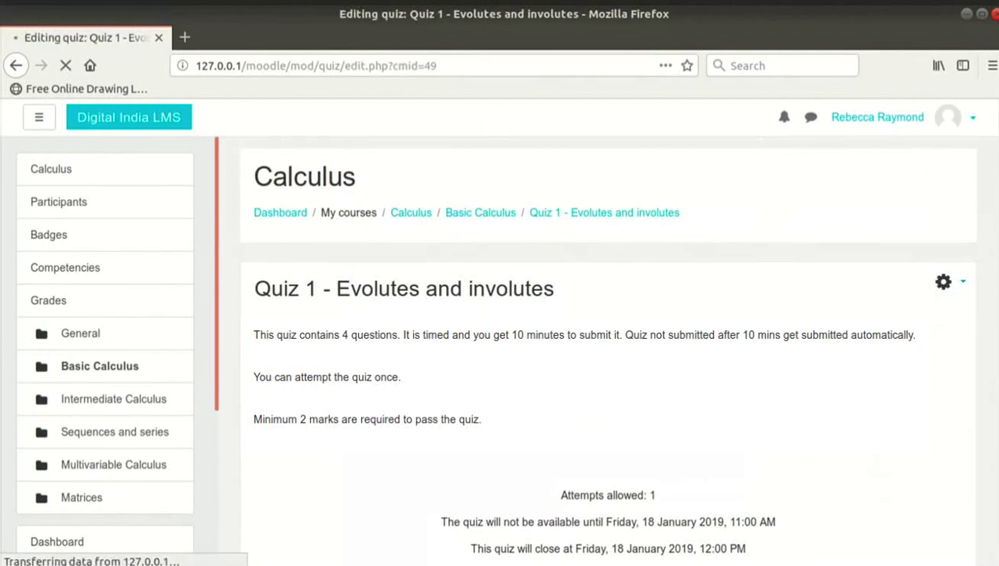
{"action": "scroll", "coordinate": [889, 403], "scroll_direction": "down", "scroll_amount": 2}
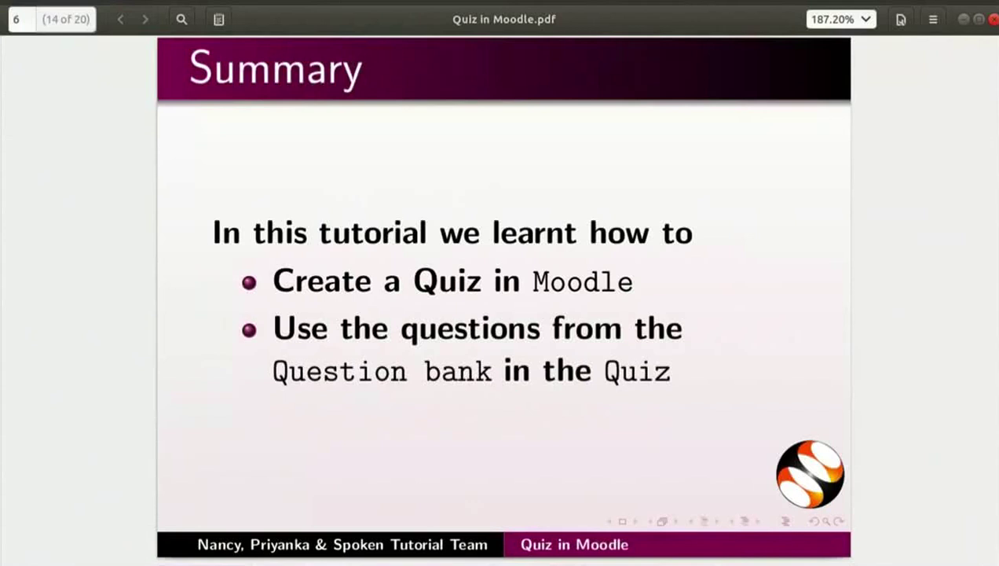
{"action": "key", "text": "Page_Down"}
{"action": "key", "text": "Page_Down"}
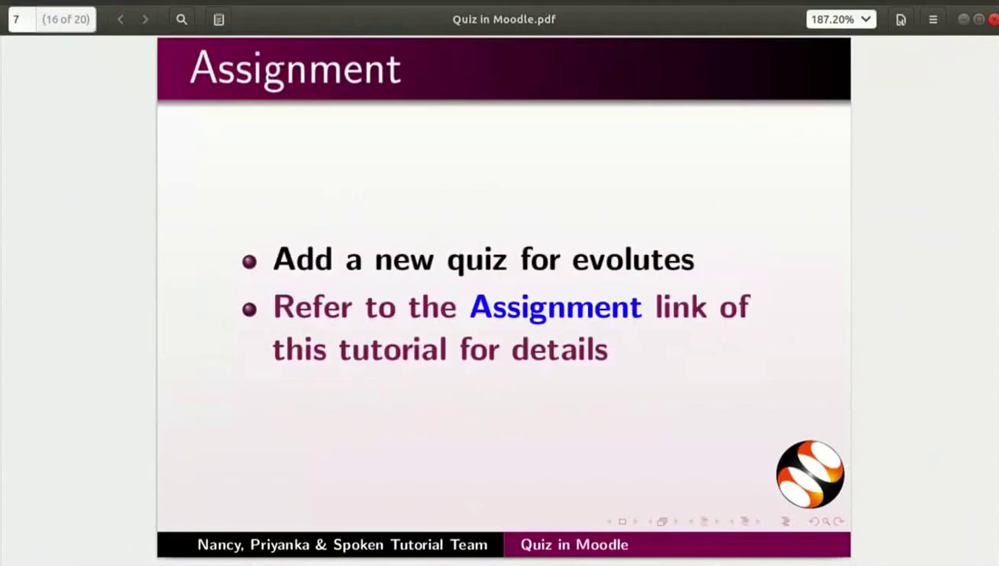